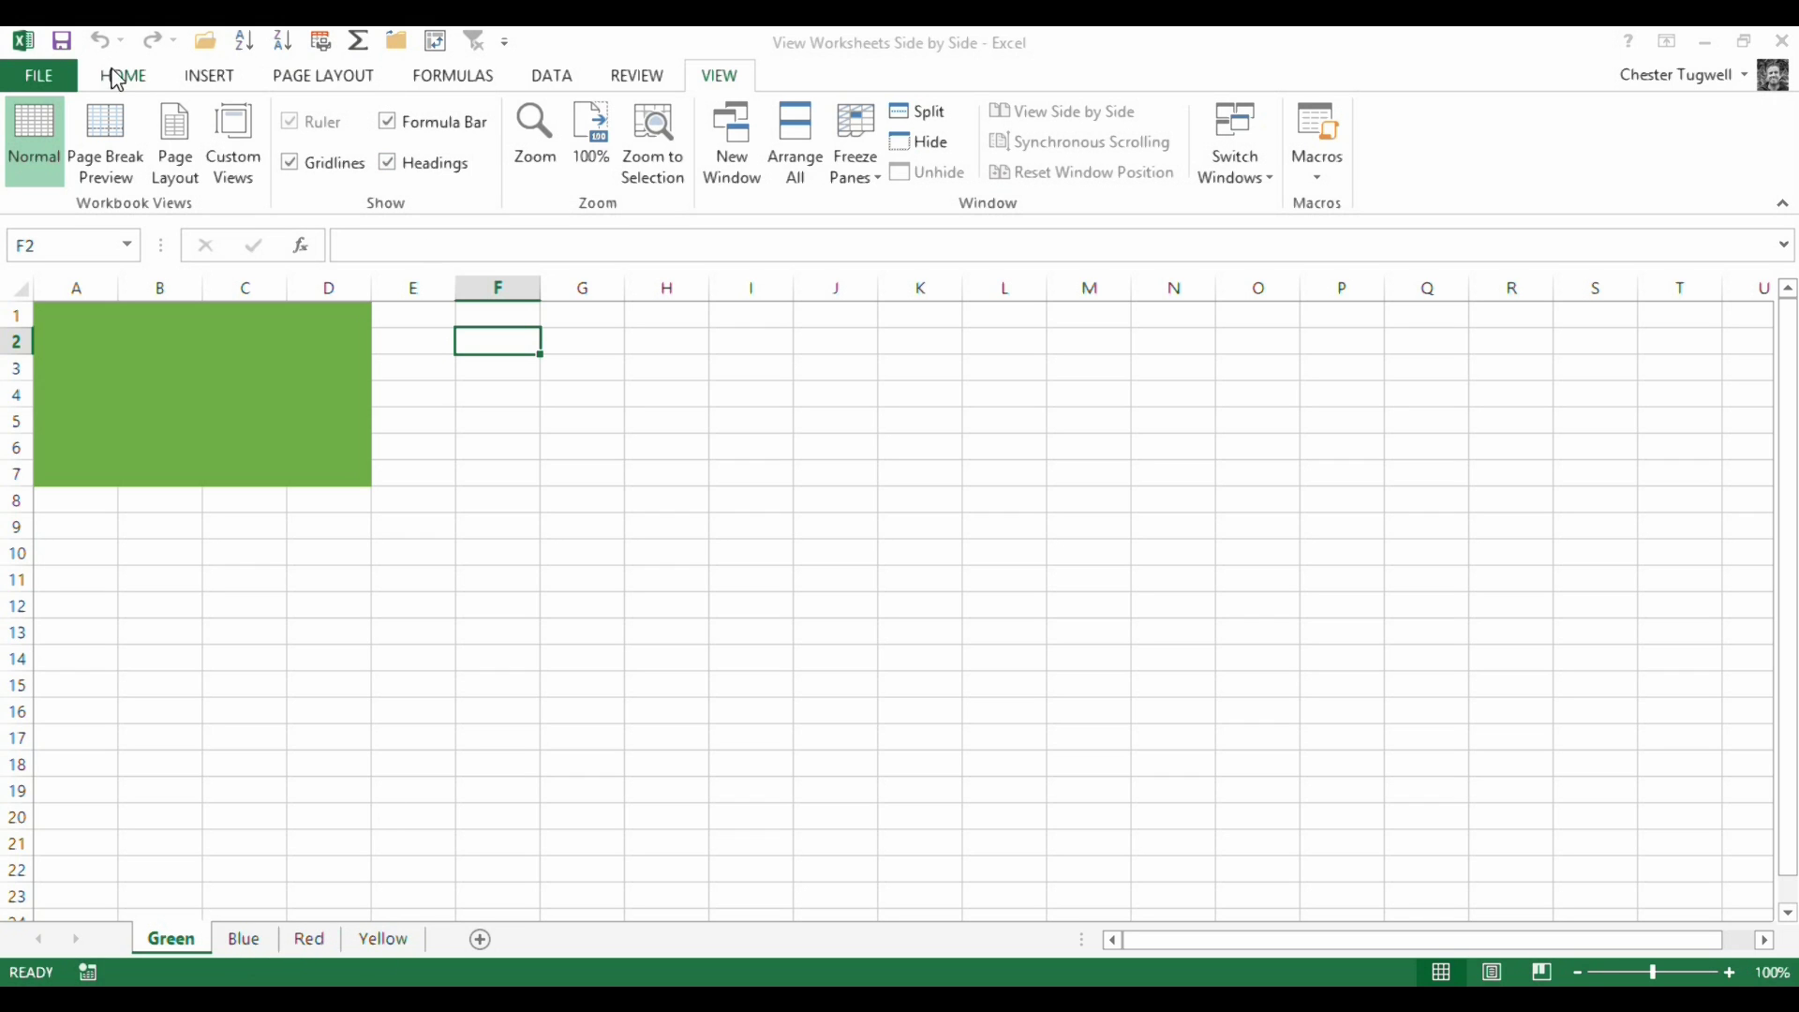
# Create workbook windows :2, :3 and :4 using New Window on the View tab.
pyautogui.click(718, 79)
pyautogui.click(750, 149)
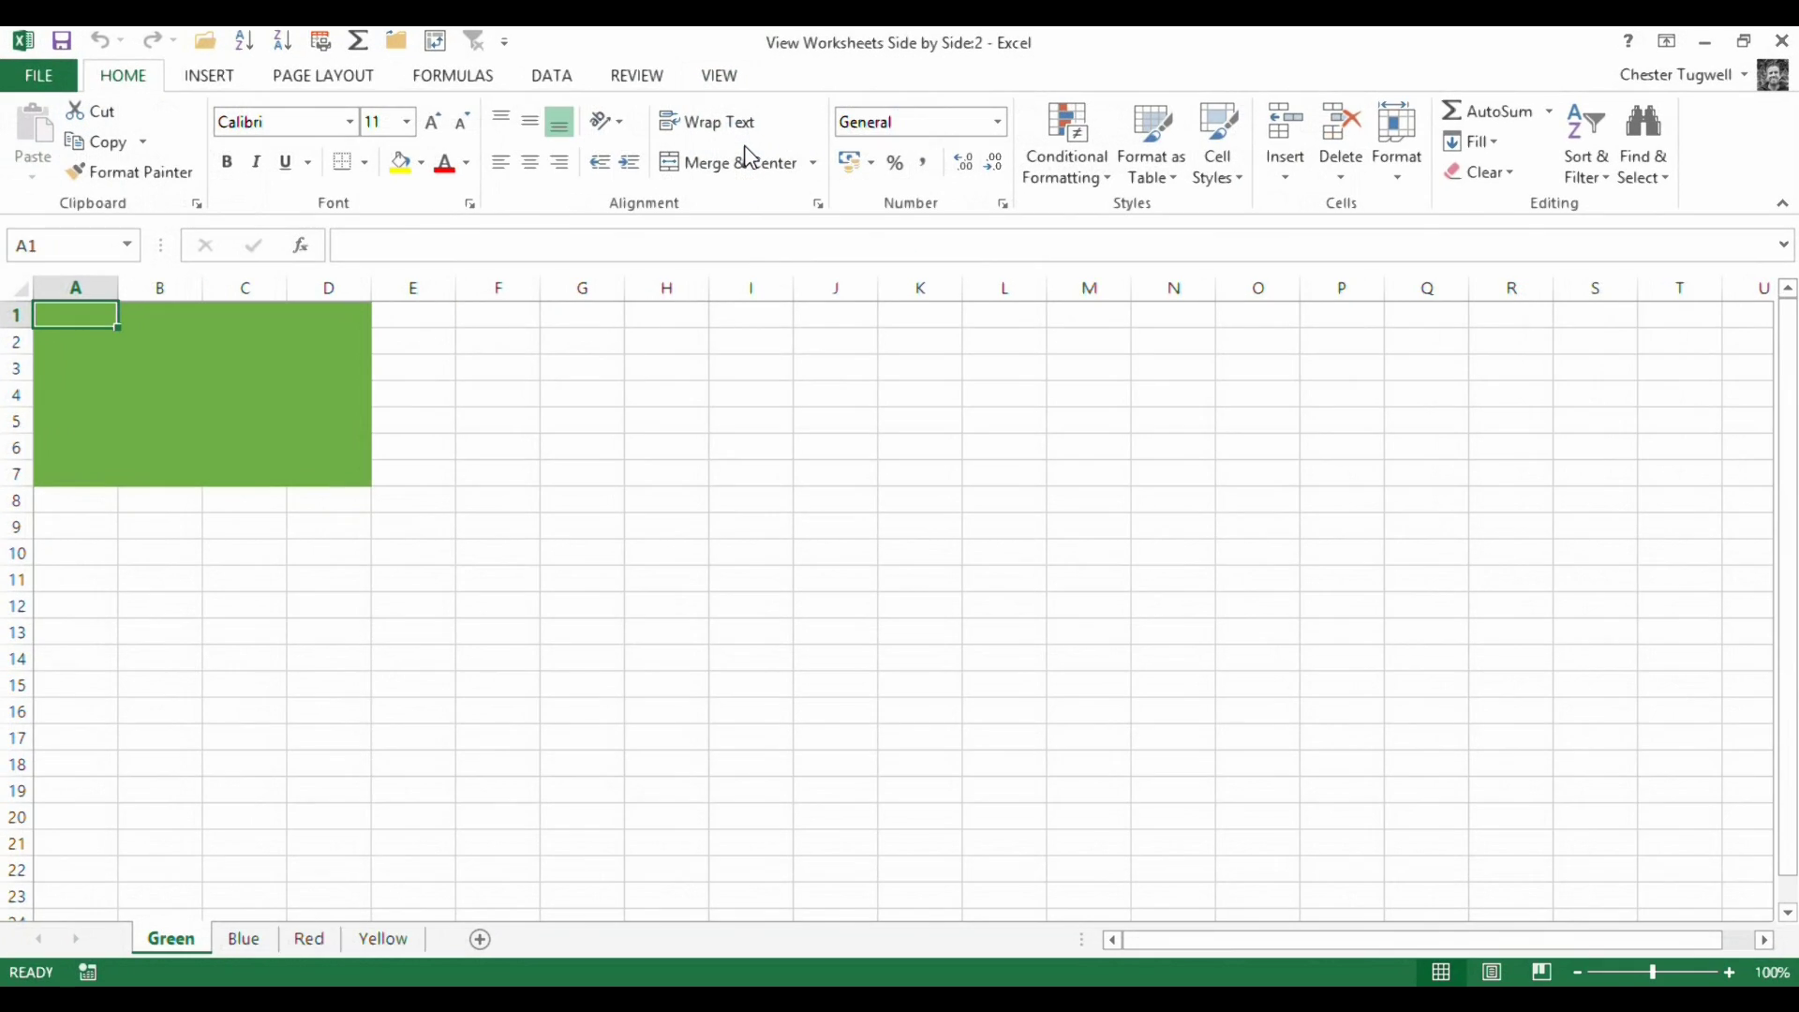
pyautogui.click(717, 75)
pyautogui.click(734, 154)
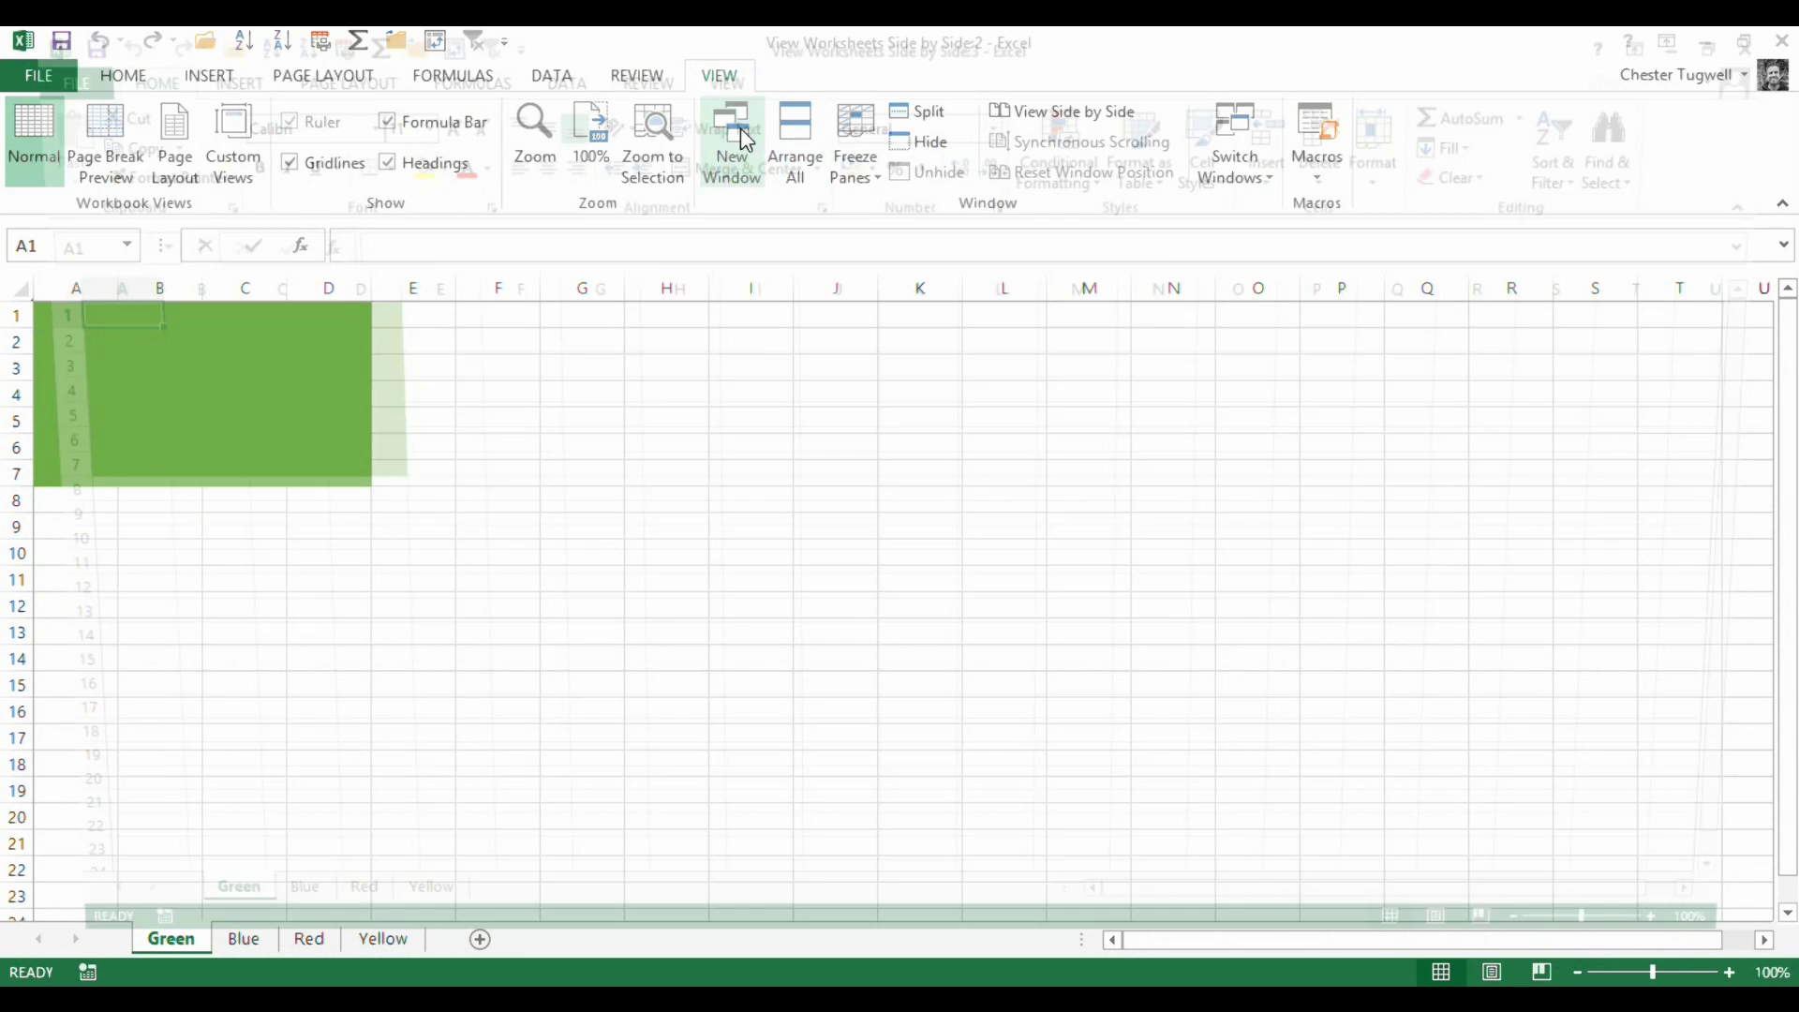
pyautogui.click(719, 75)
pyautogui.click(732, 157)
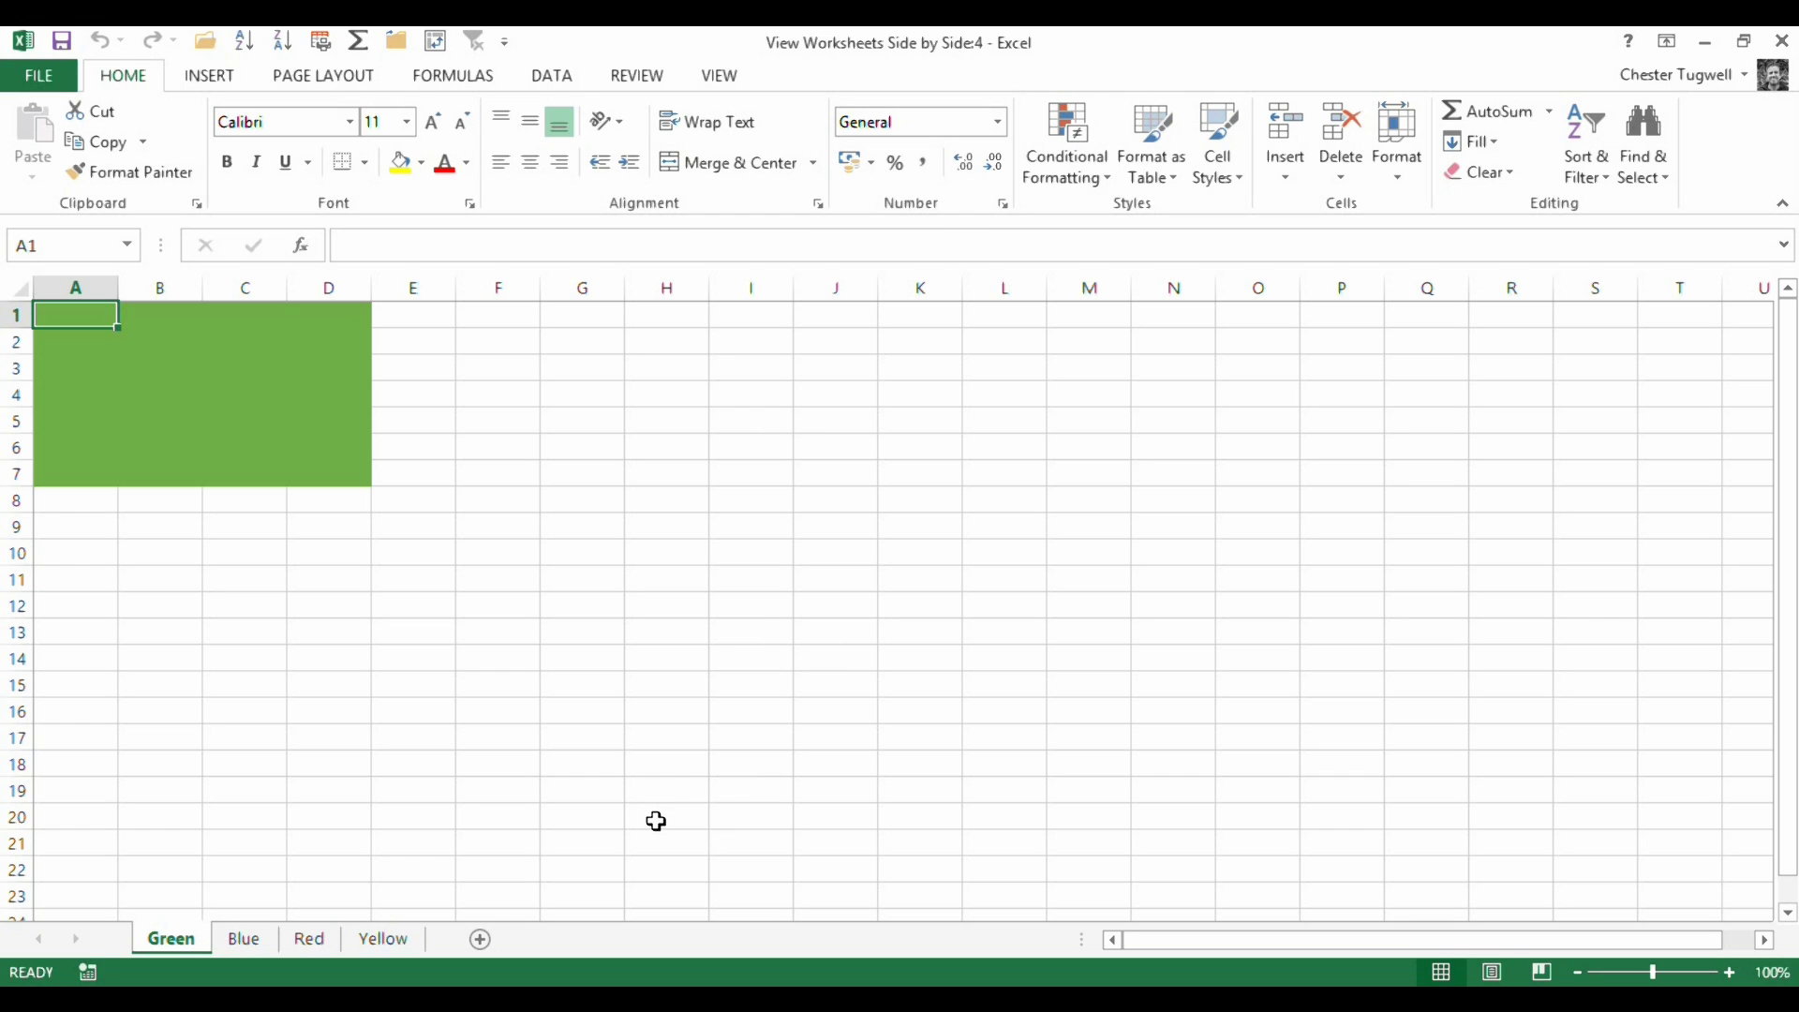
# Arrange all four workbook windows in the Tiled layout.
pyautogui.click(717, 76)
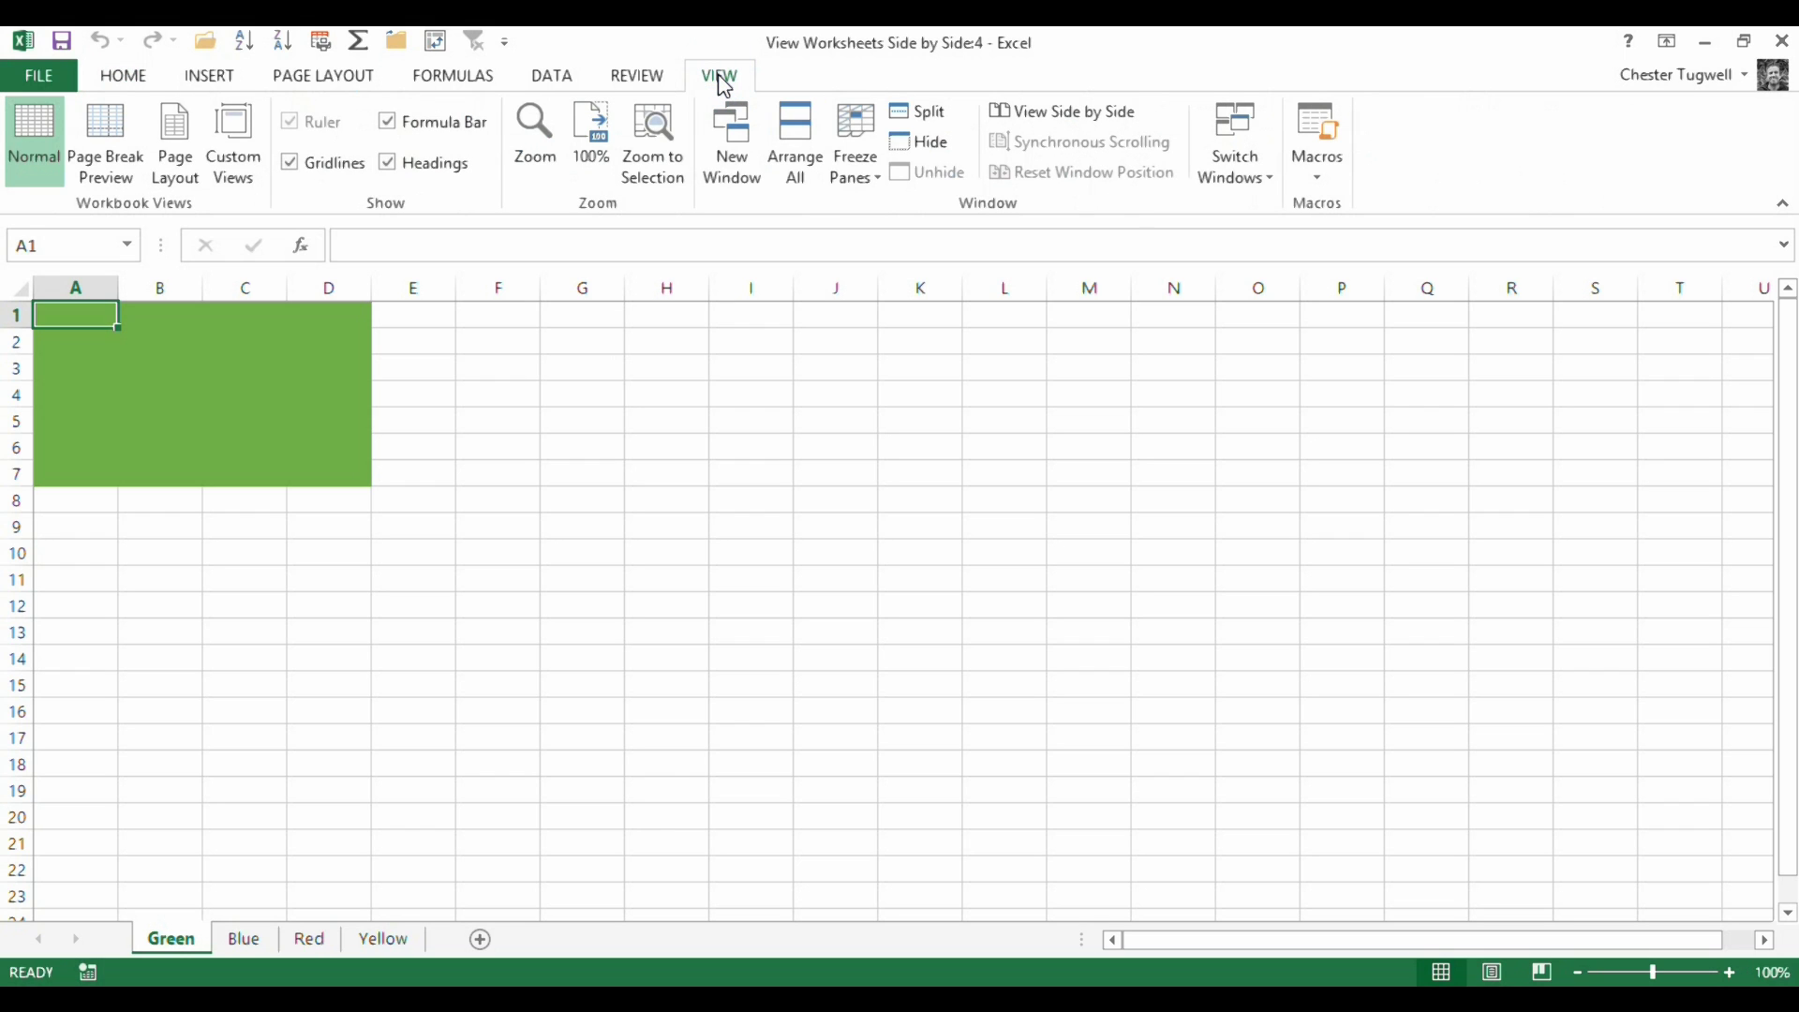
pyautogui.click(799, 166)
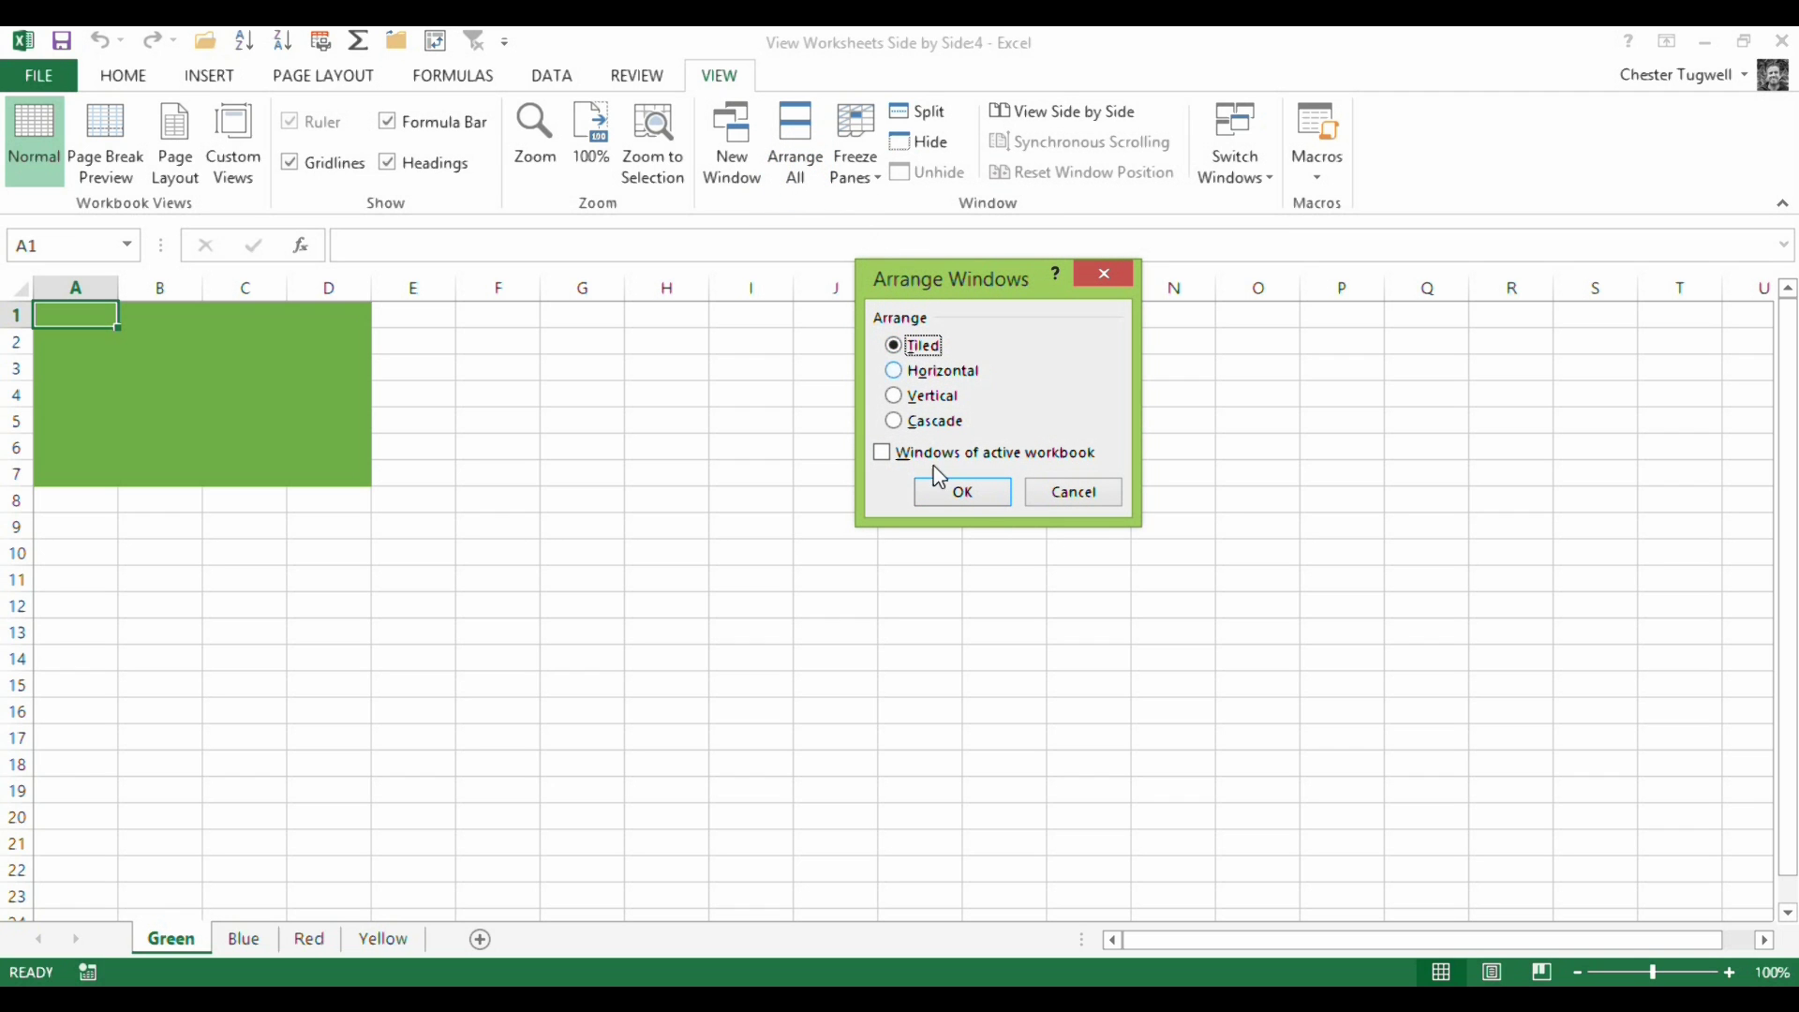
pyautogui.click(966, 496)
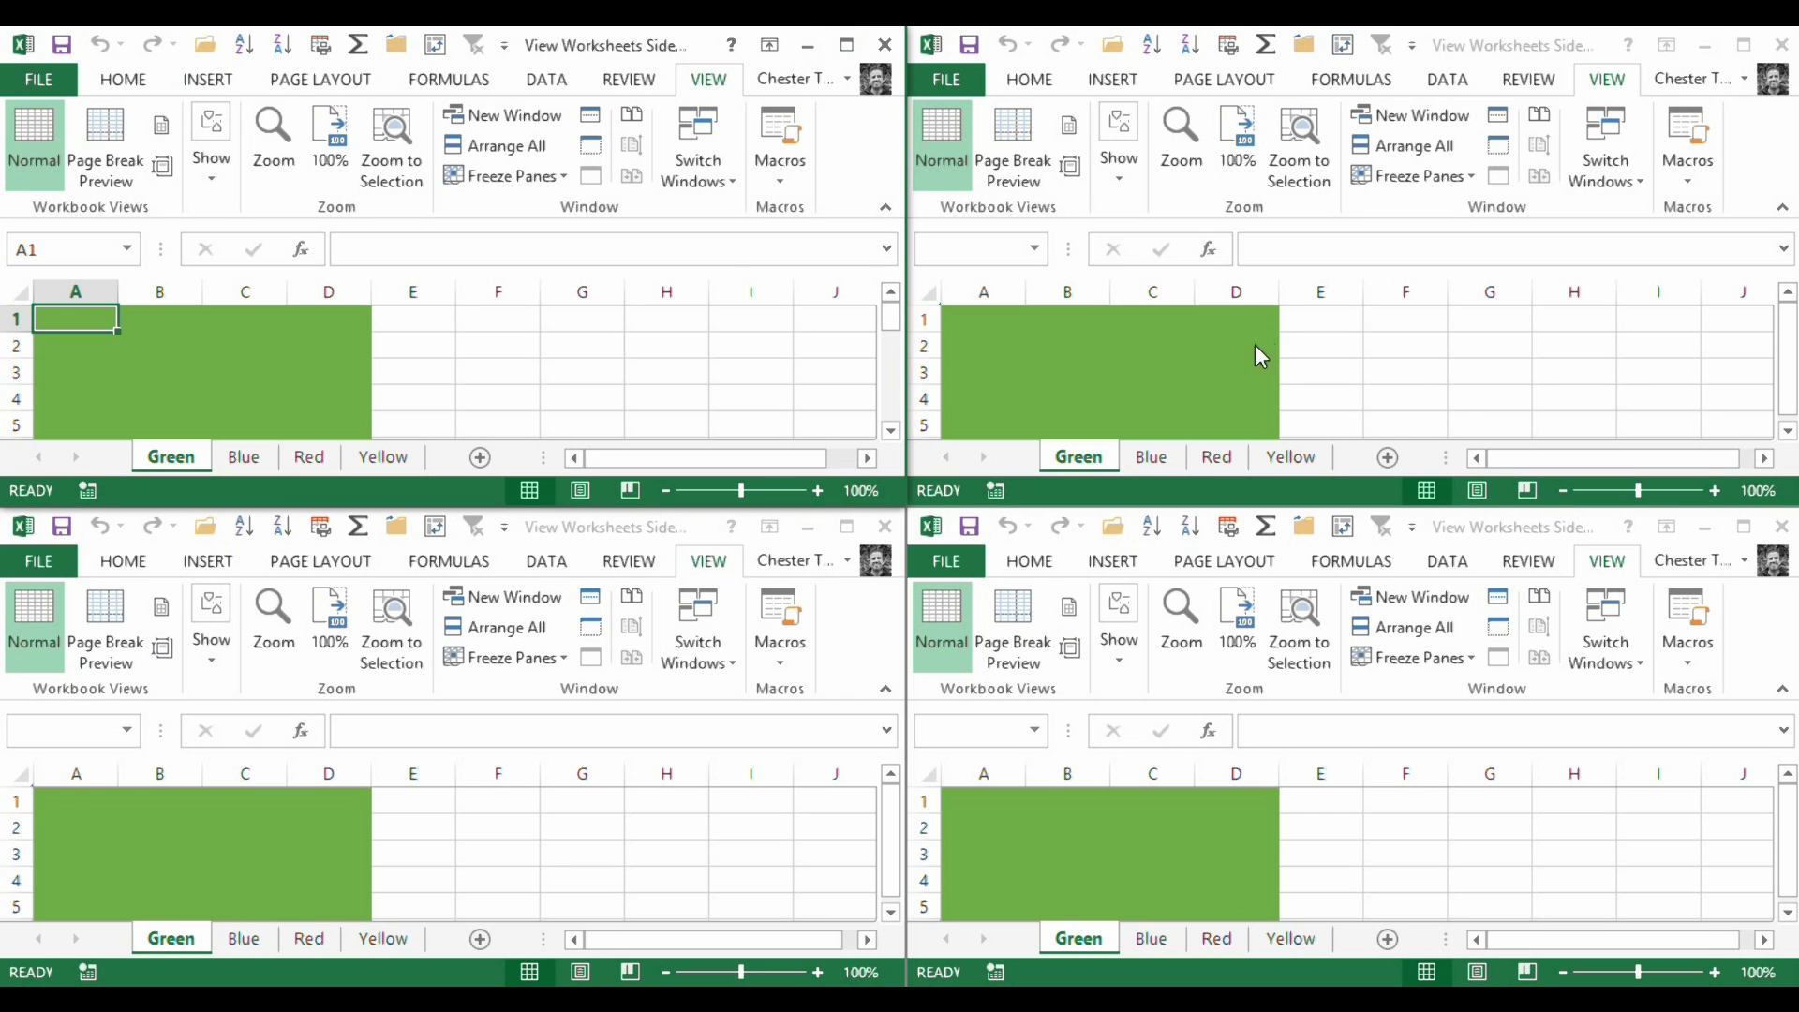
# Show the Blue, Red and Yellow sheets in three tiled windows, then select Blue's F2.
pyautogui.click(1153, 459)
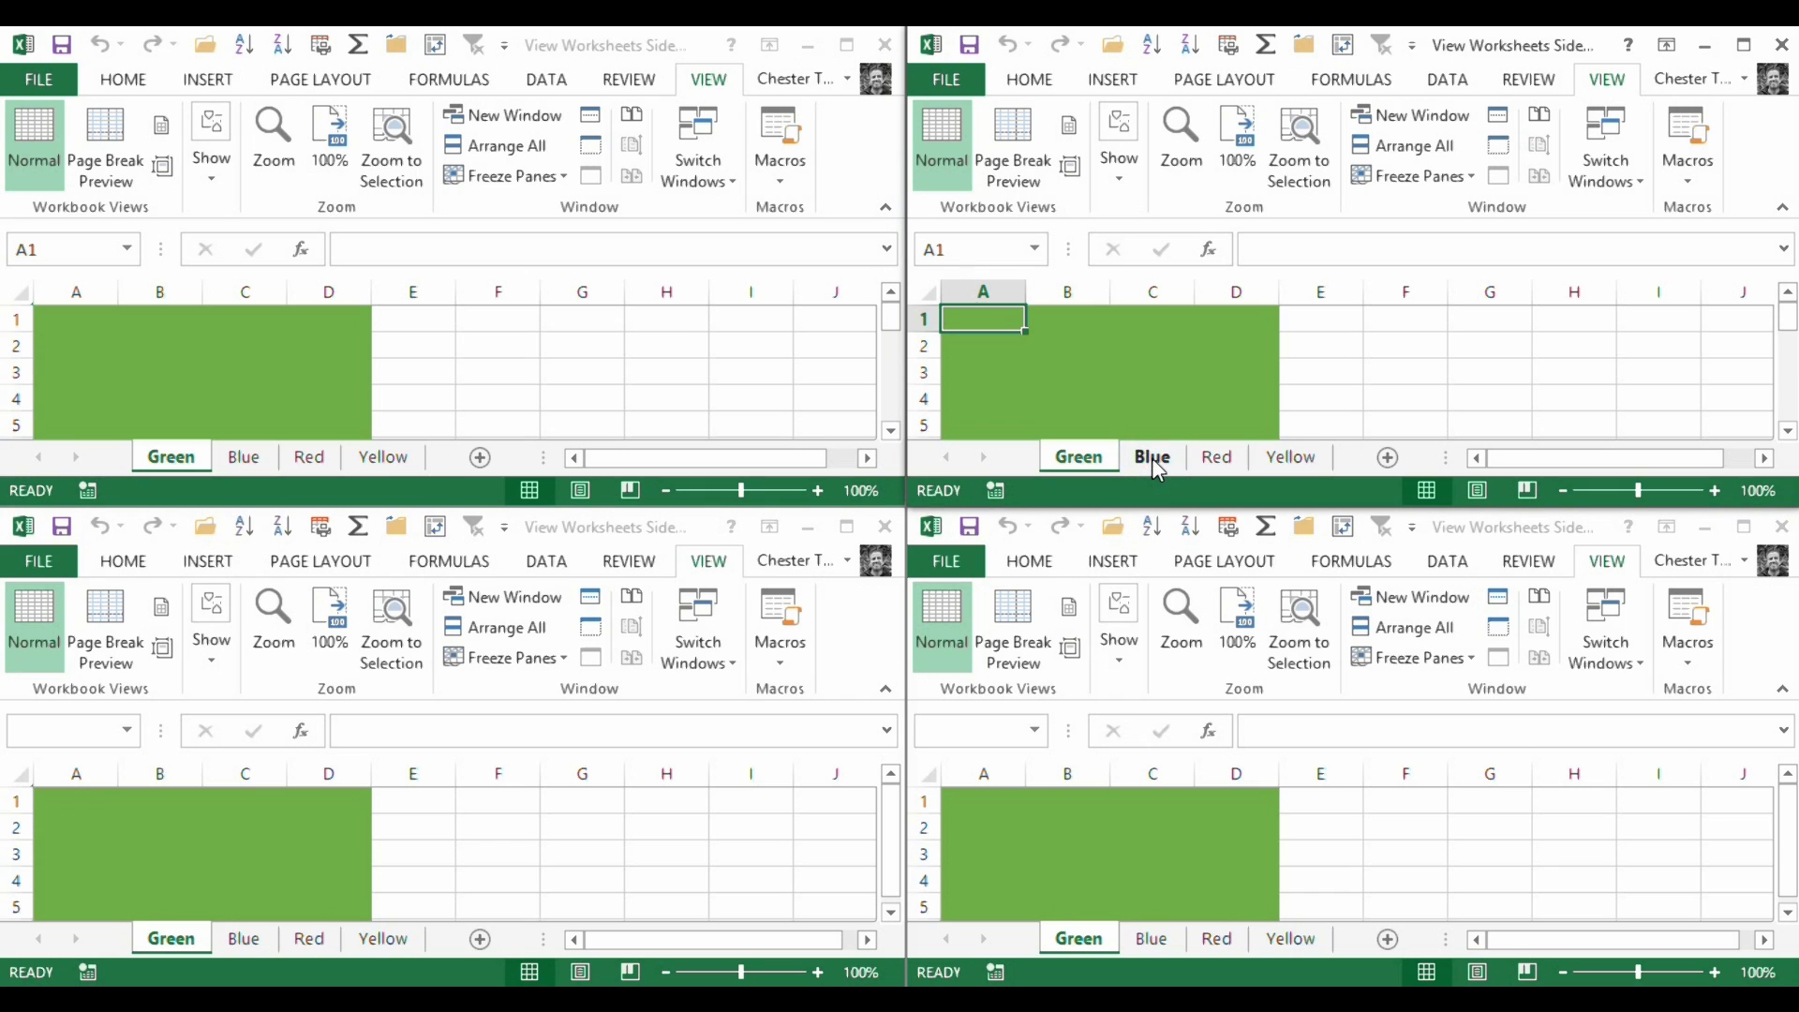
pyautogui.click(1154, 458)
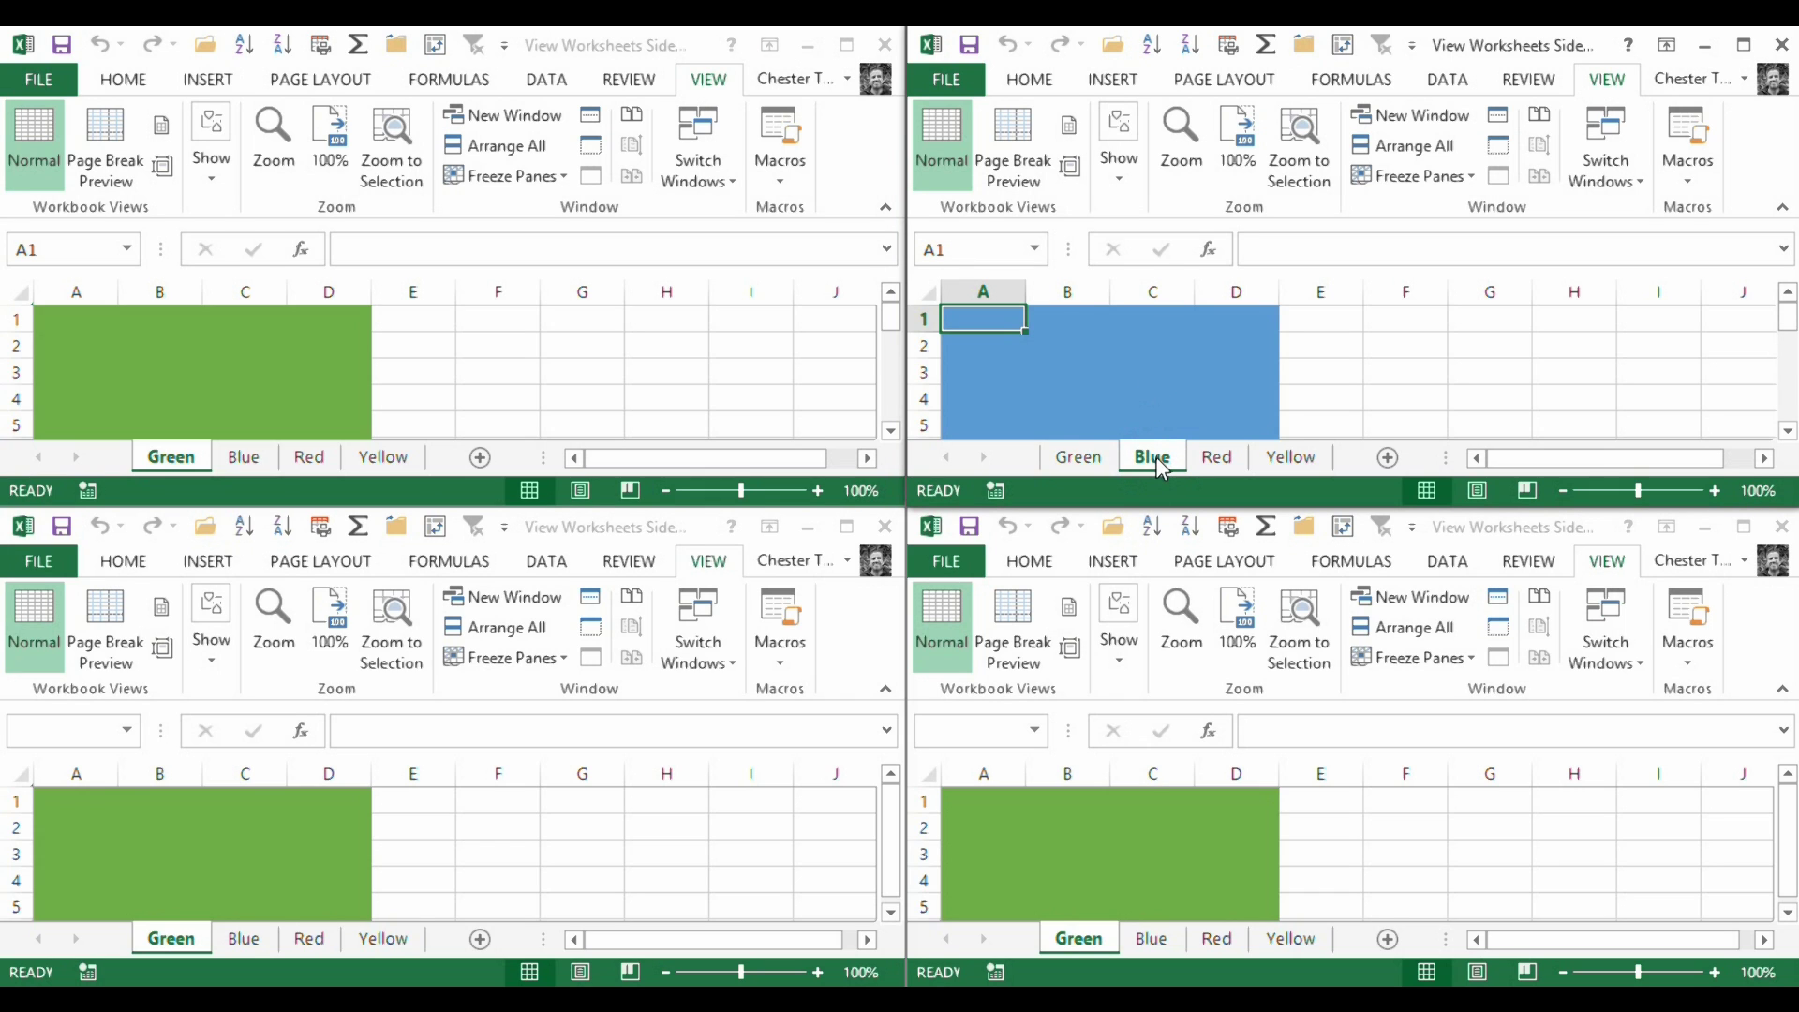
pyautogui.click(306, 941)
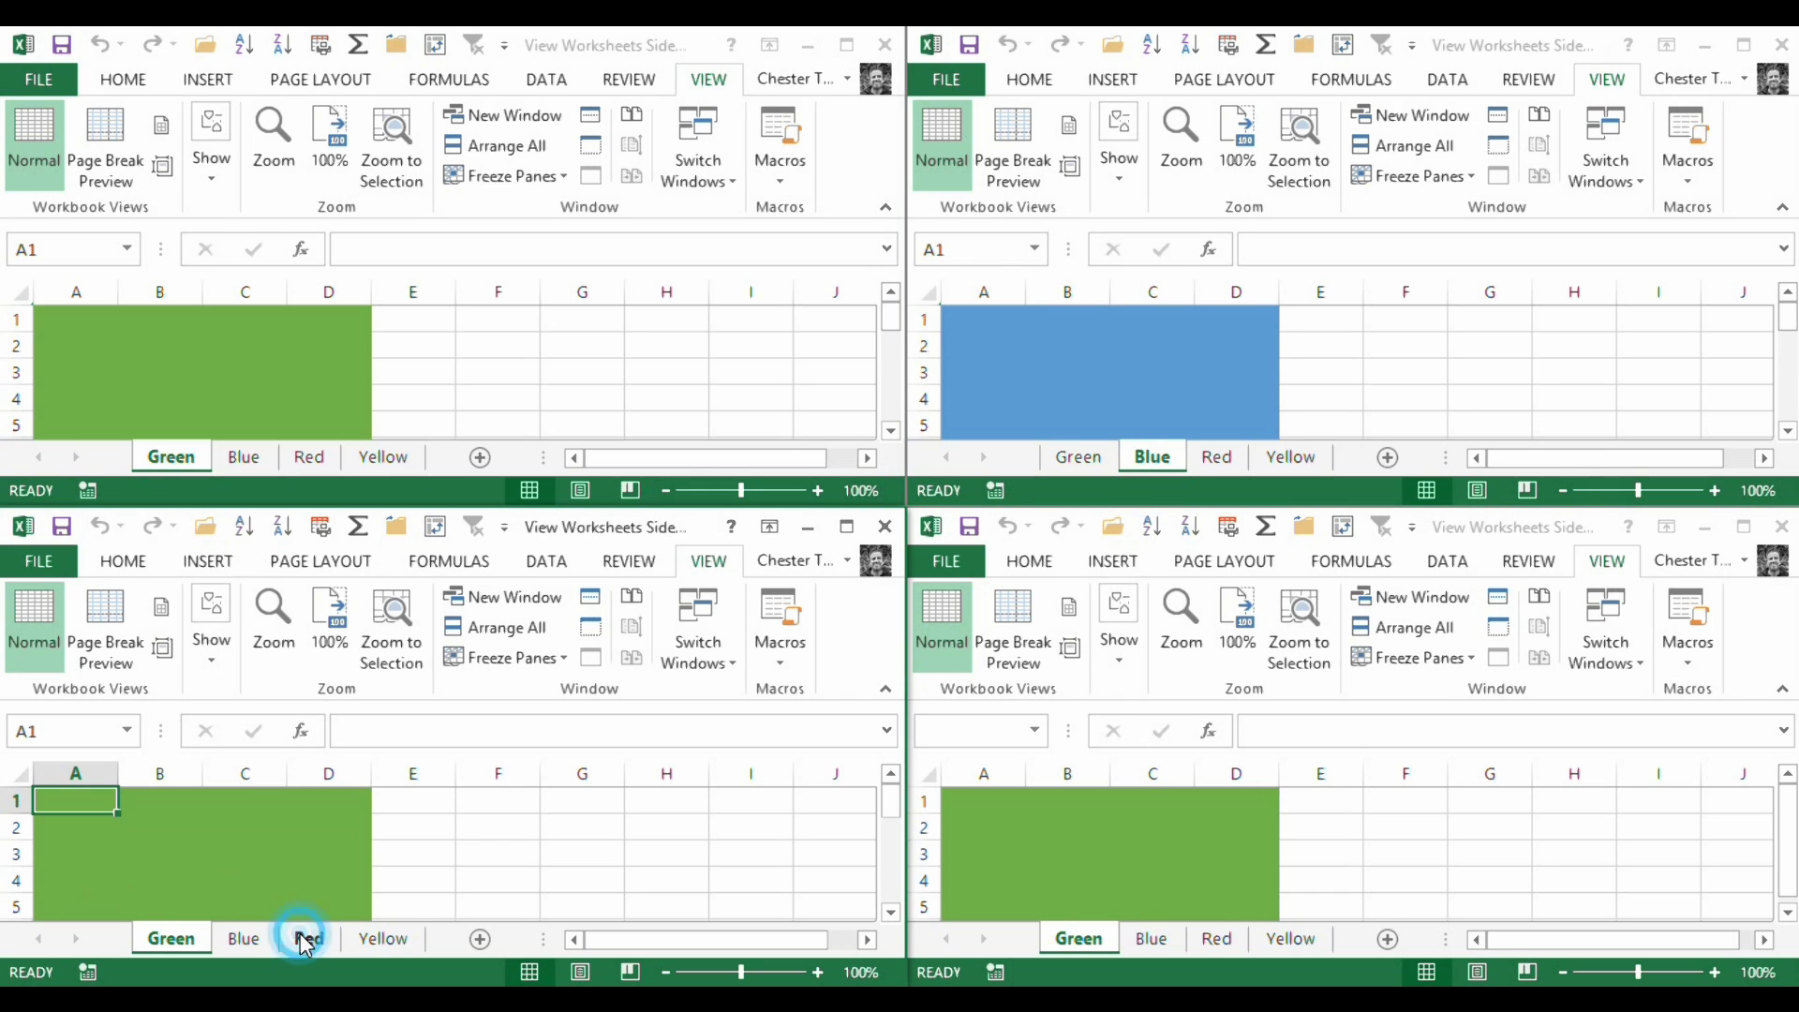
pyautogui.click(305, 942)
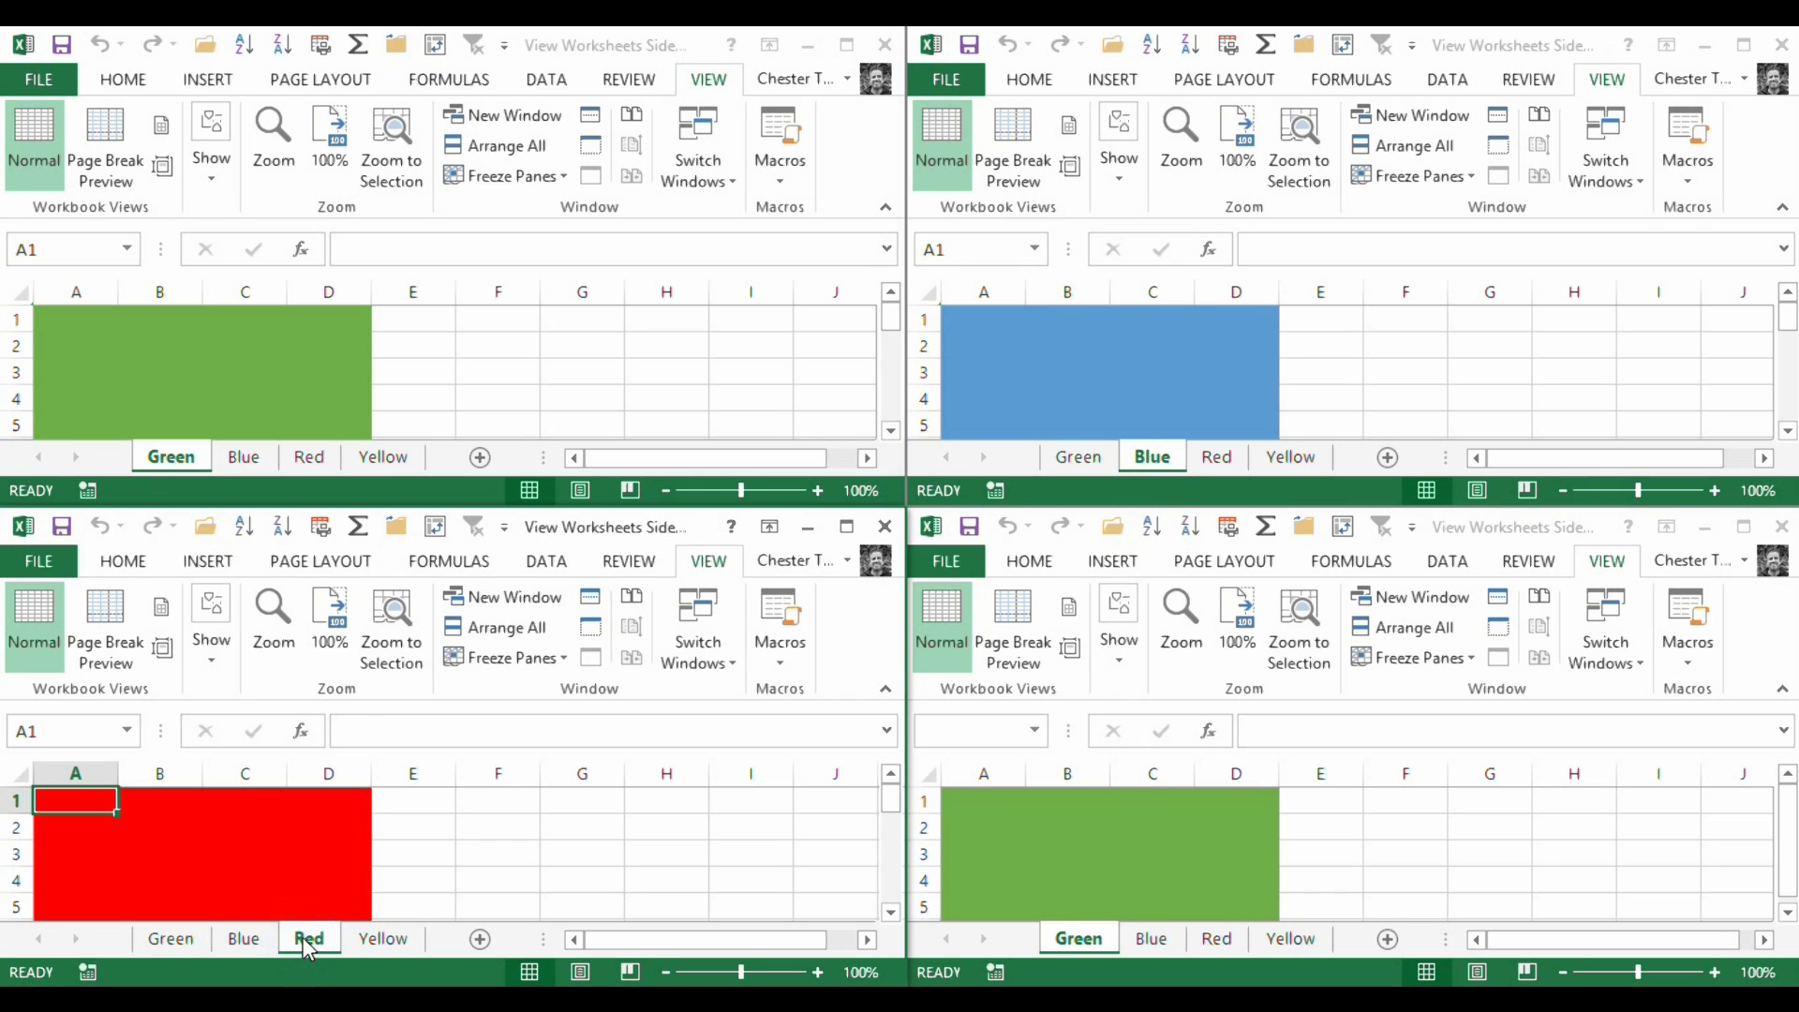
pyautogui.click(1283, 942)
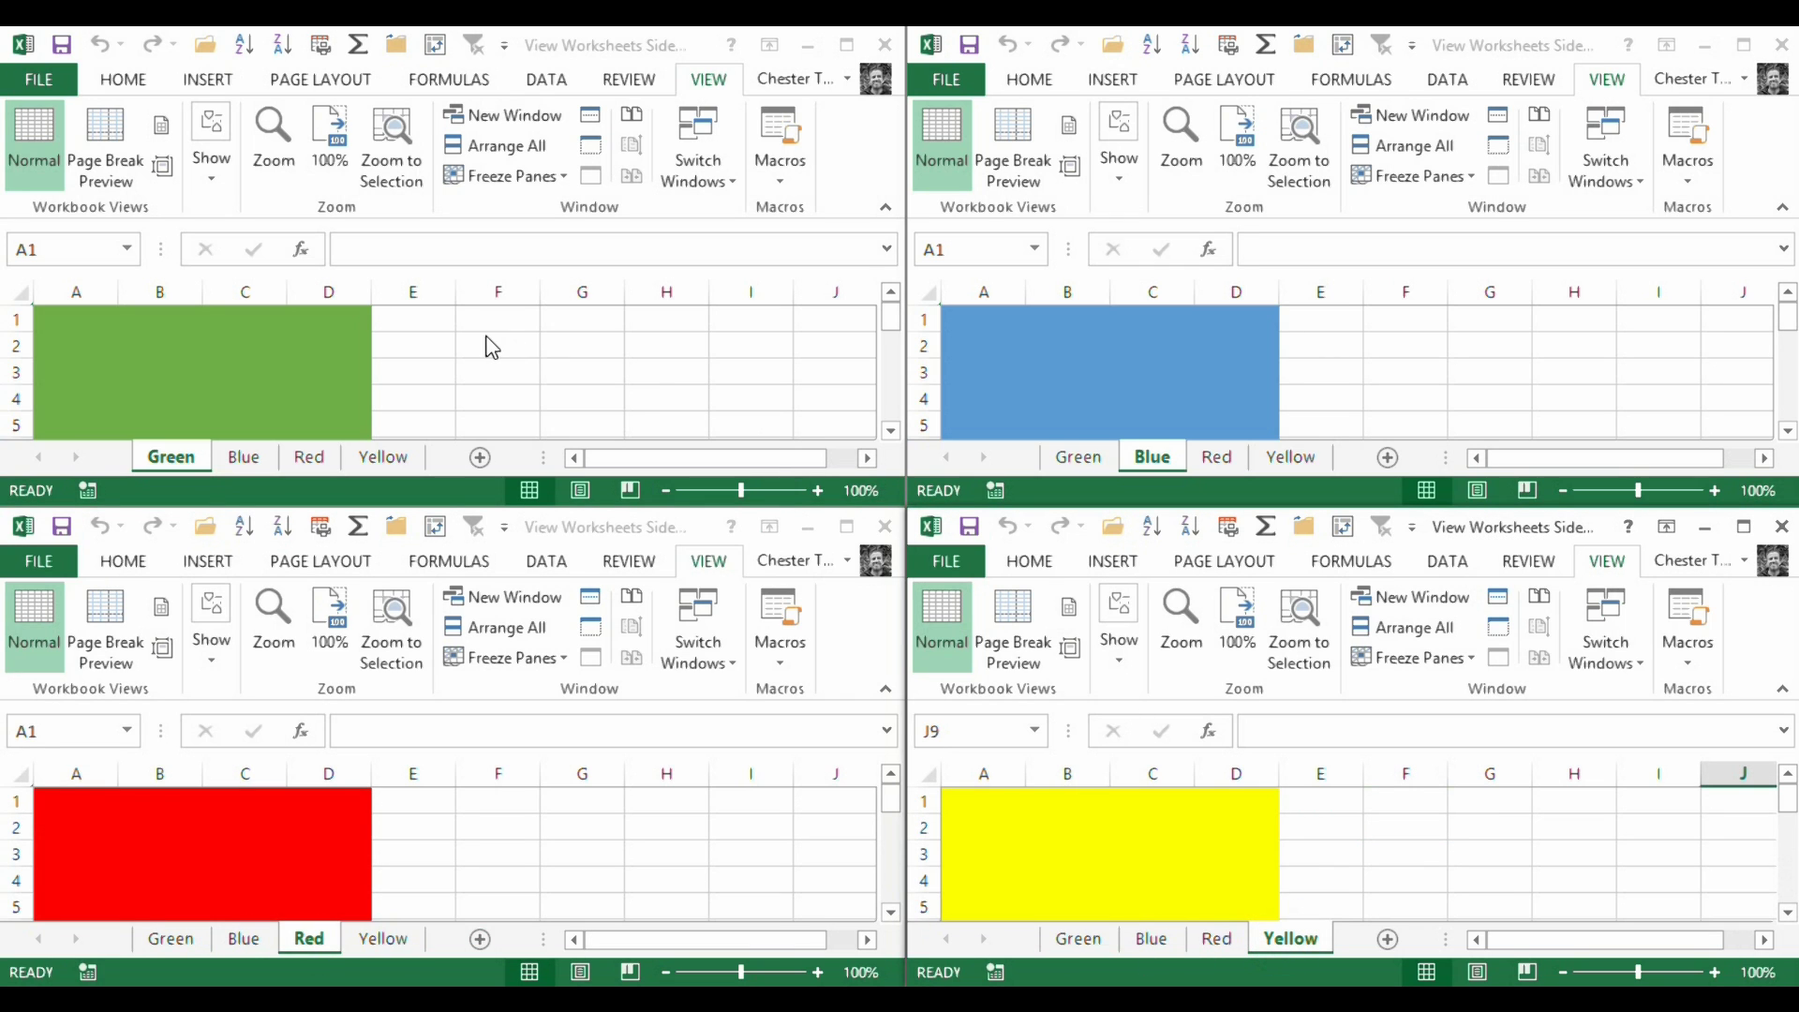
pyautogui.click(1437, 342)
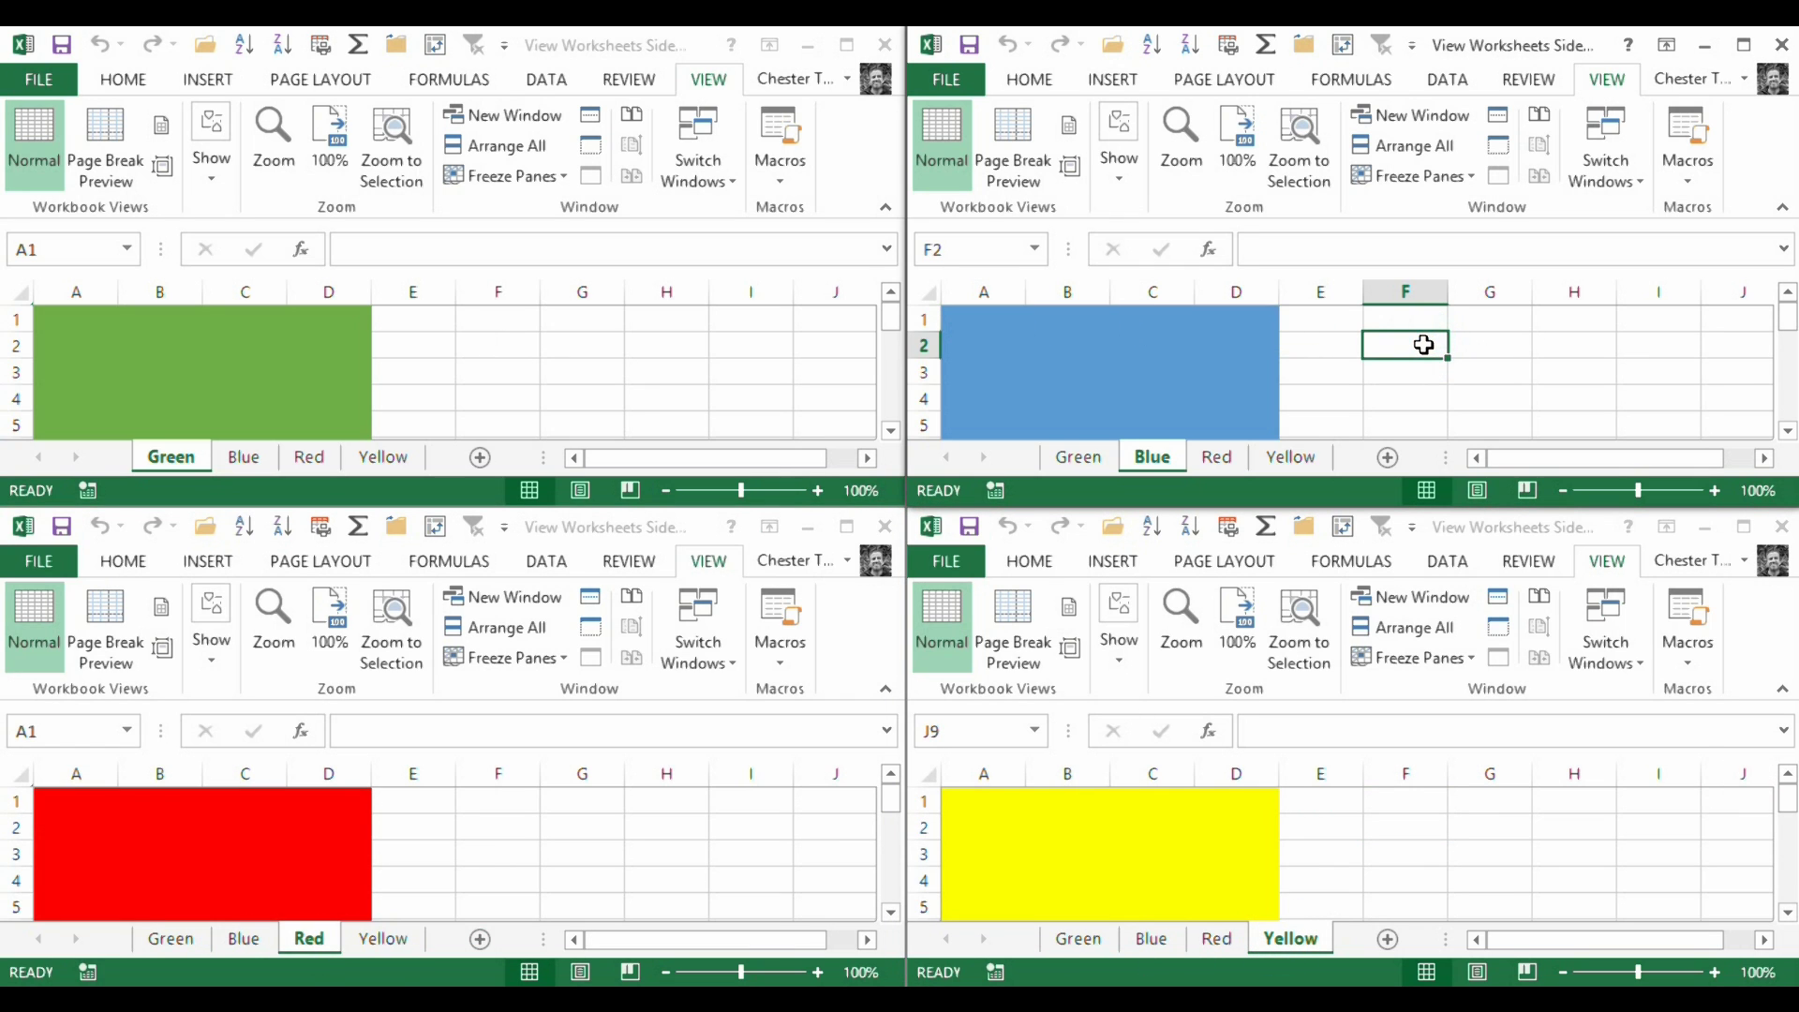
pyautogui.write('23')
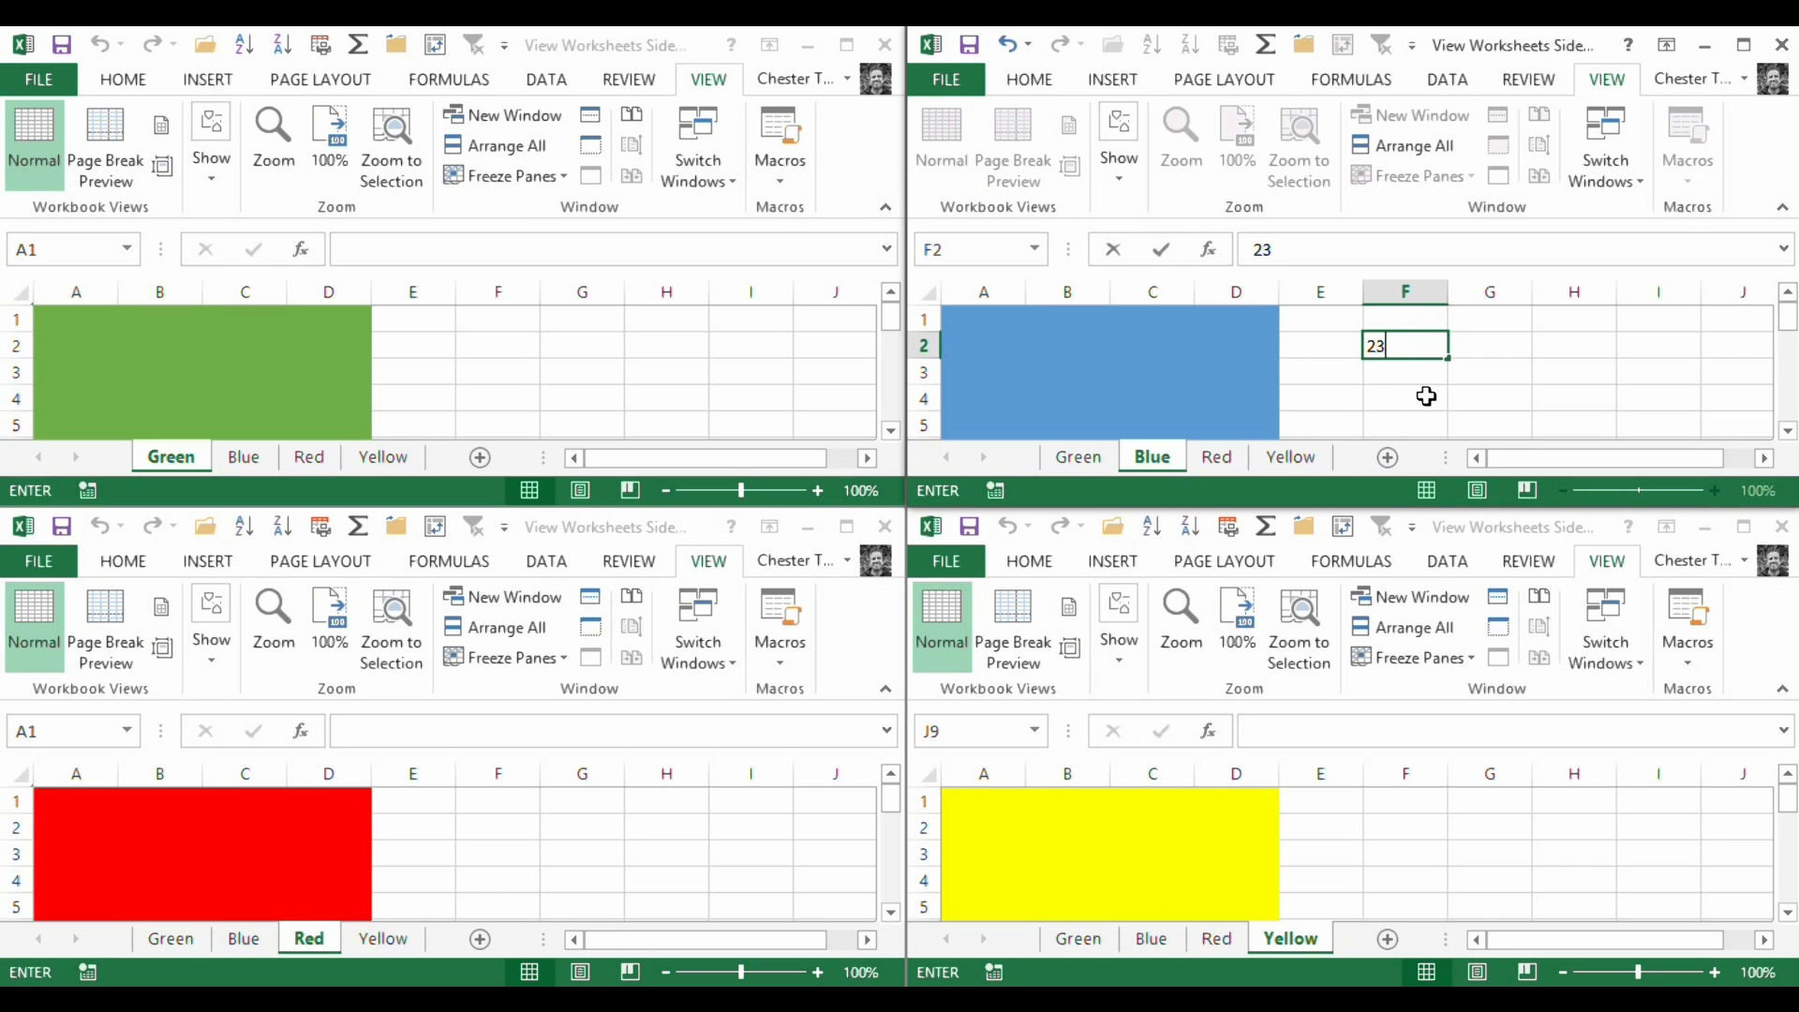
# Enter 23 in Blue!F2 and the formula =5*Blue!F2 in Green!F2.
pyautogui.press('Return')
pyautogui.click(1406, 344)
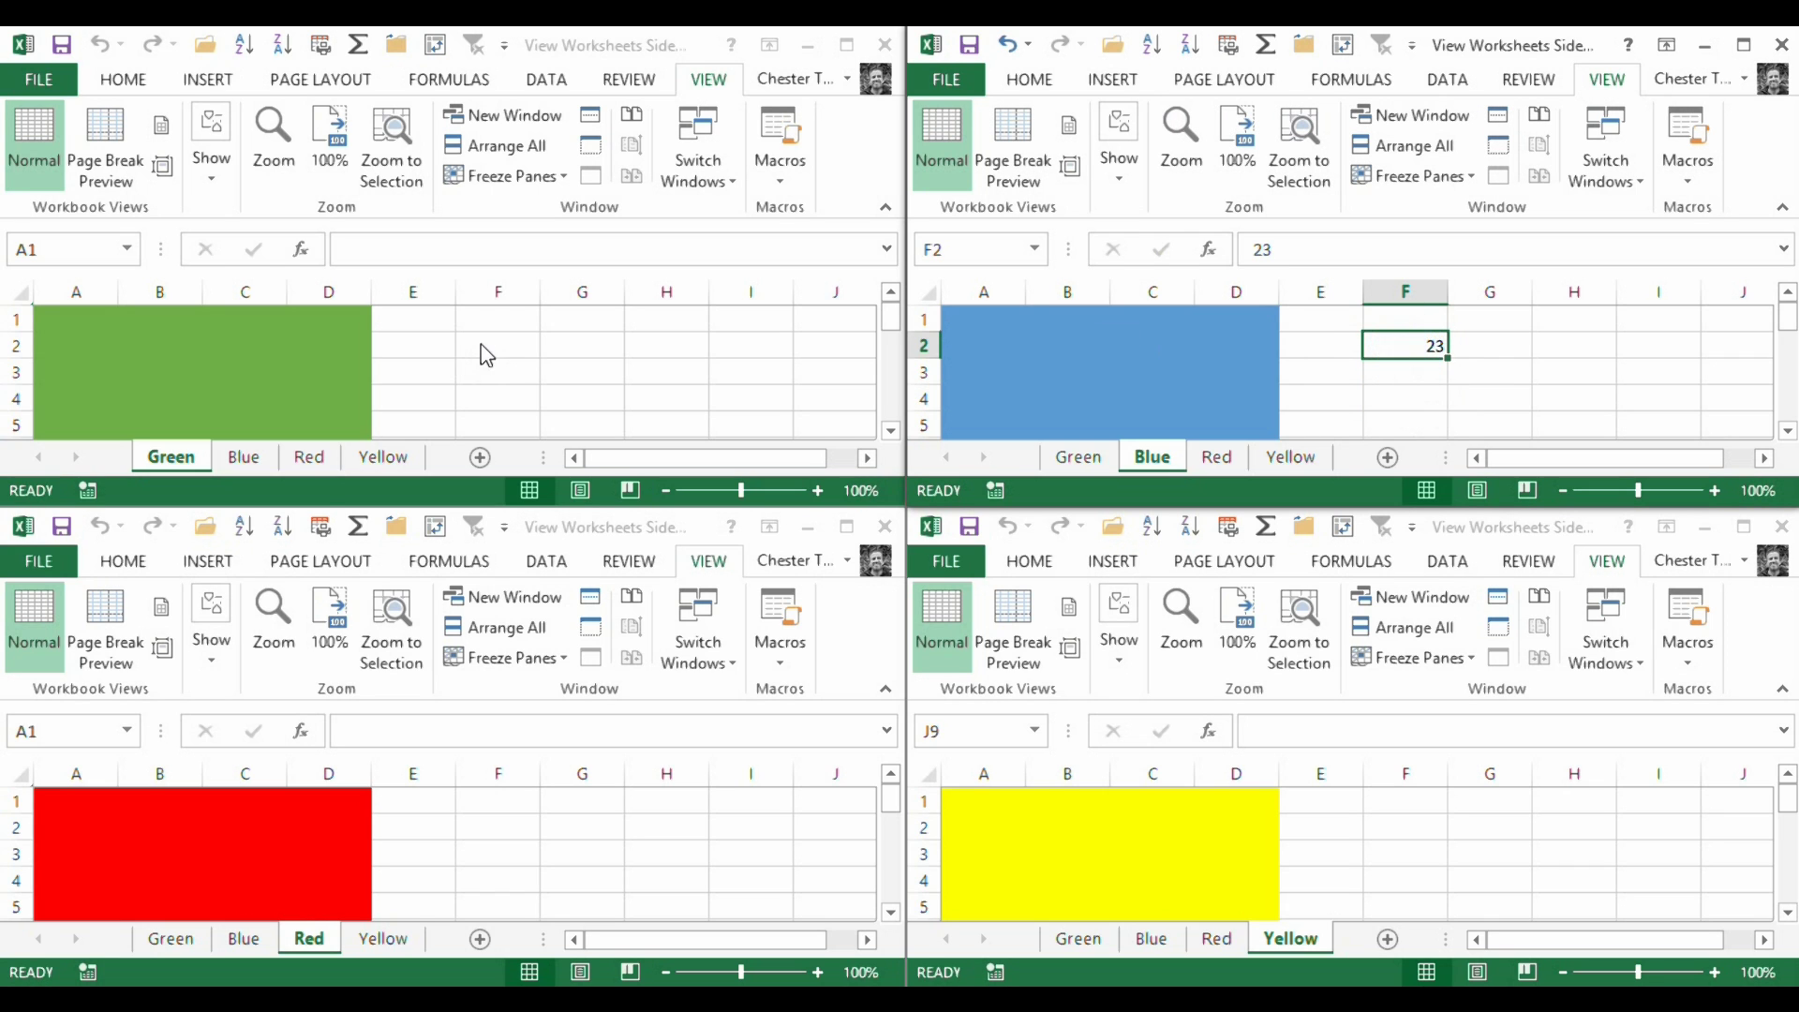
pyautogui.click(492, 347)
pyautogui.write('=5*')
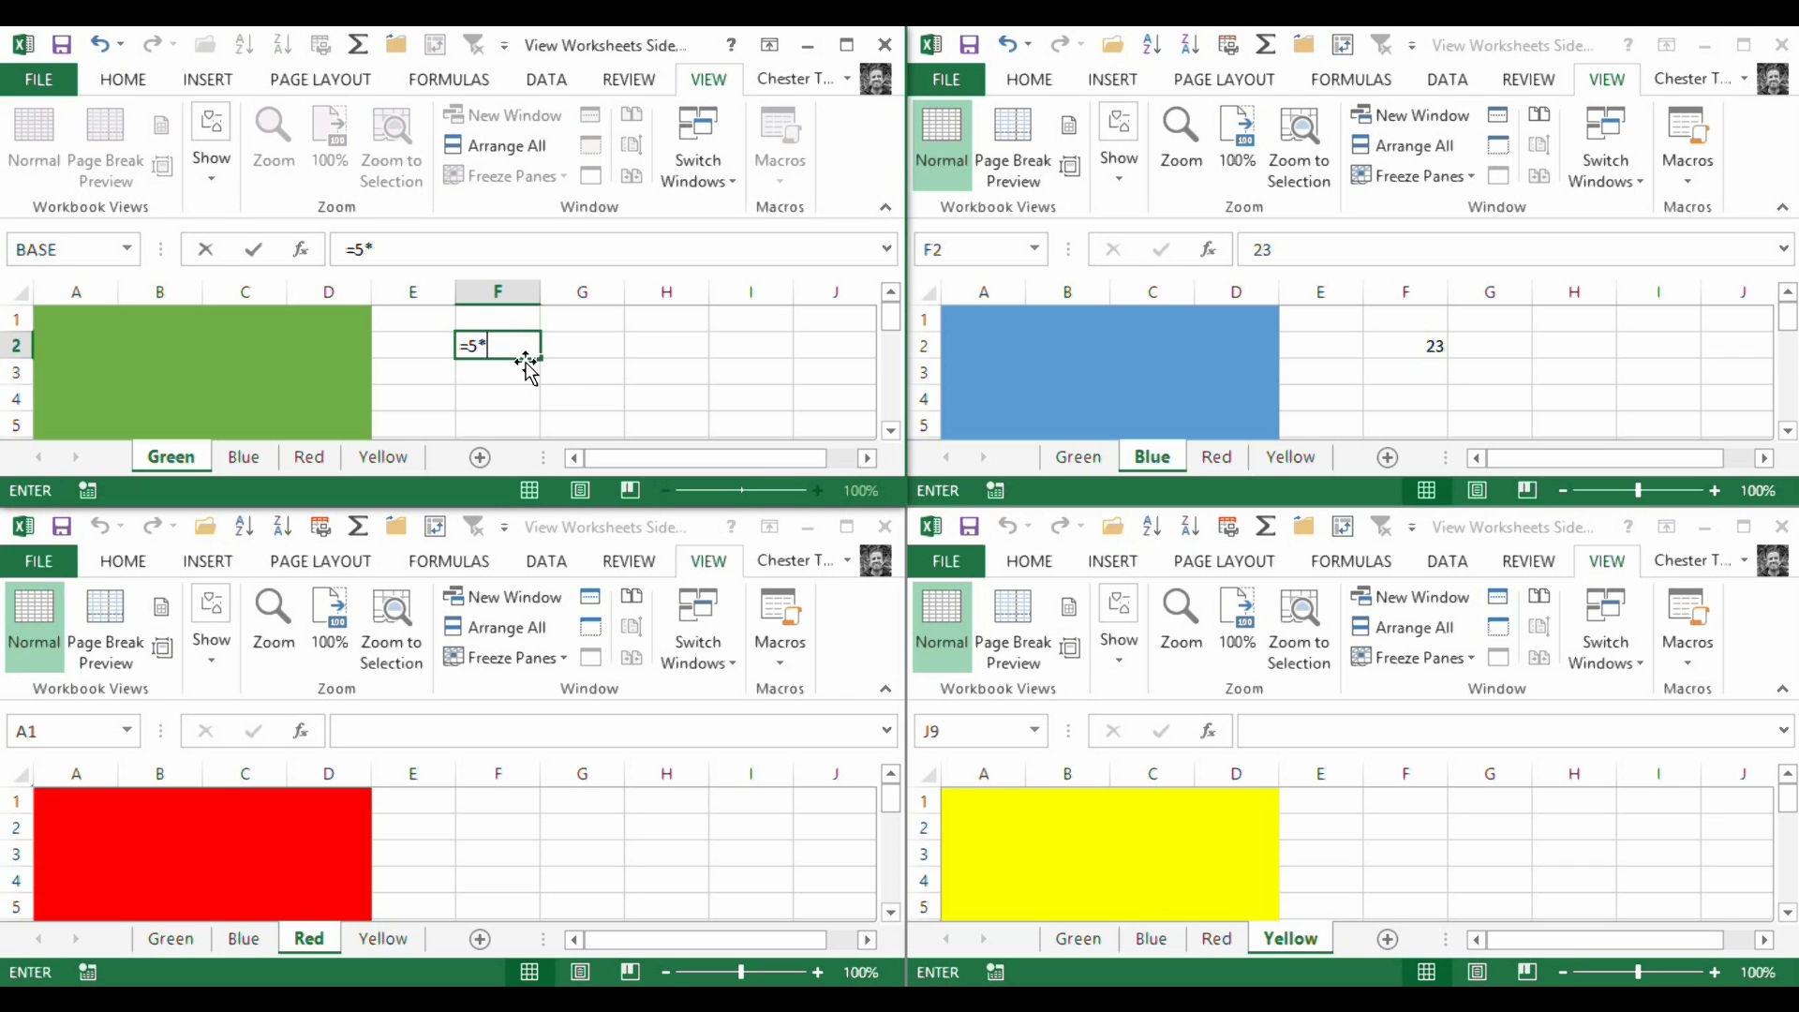
pyautogui.click(1420, 346)
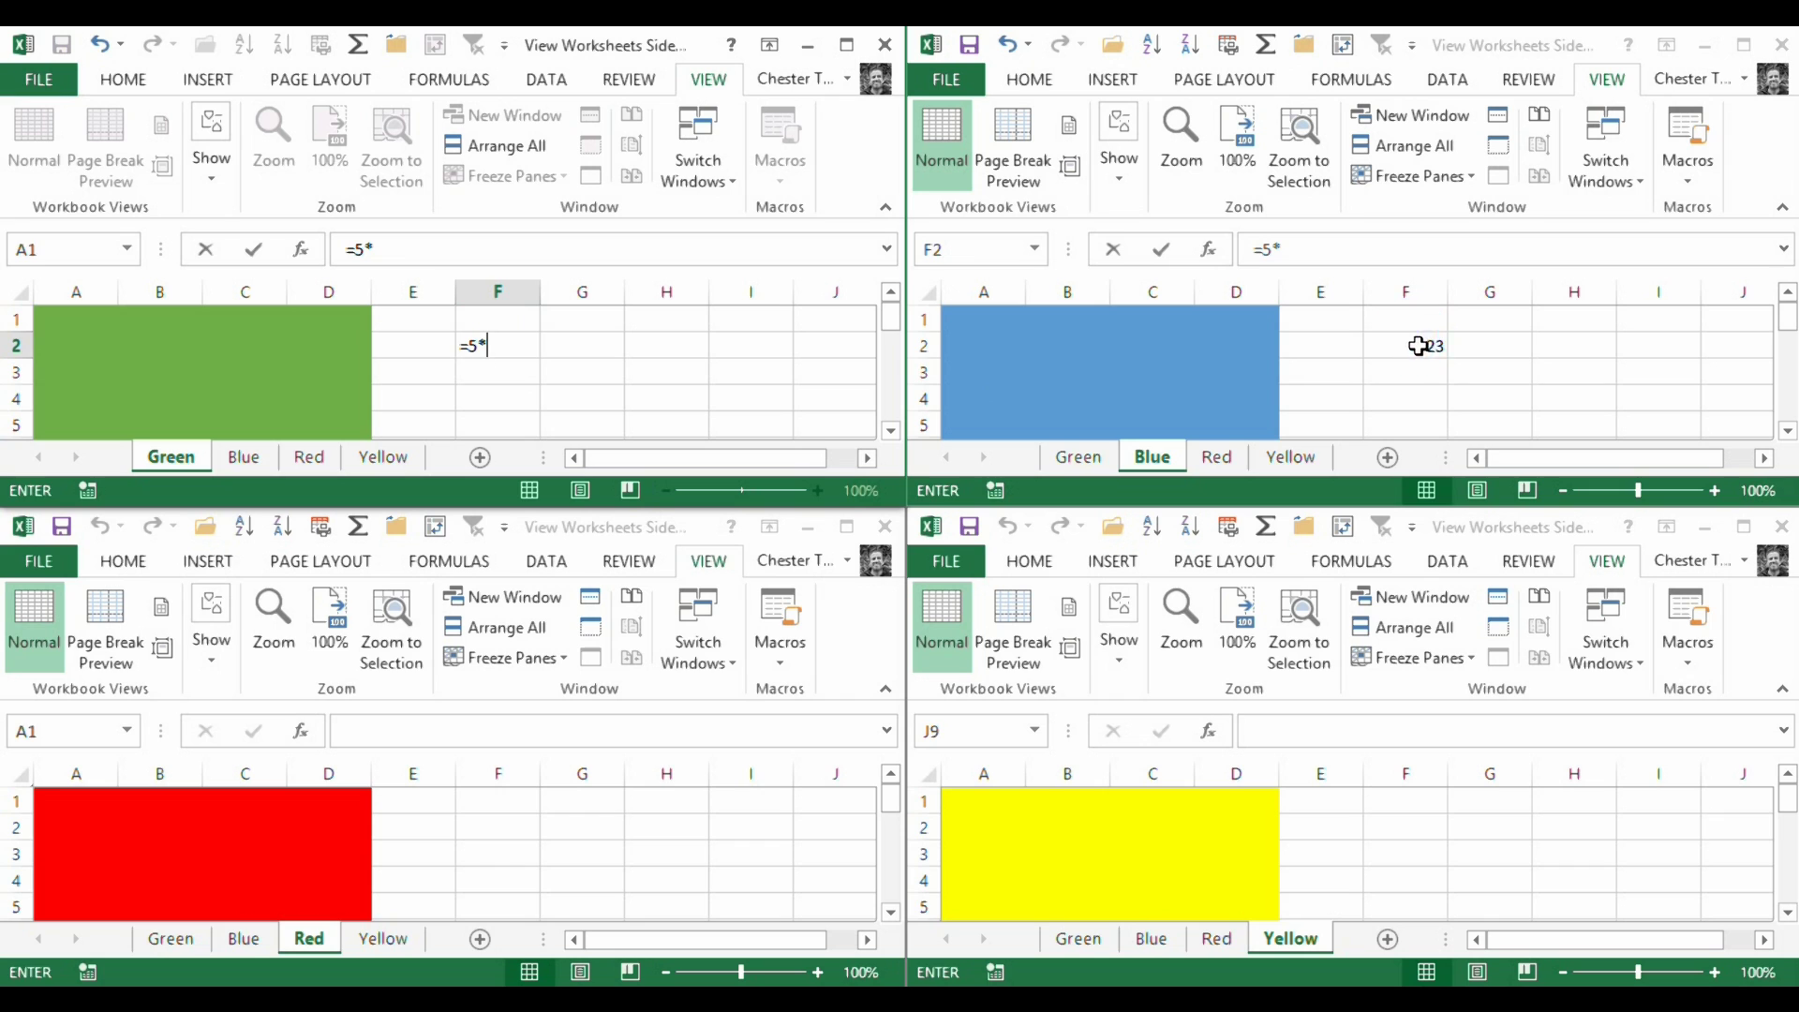
pyautogui.press('Return')
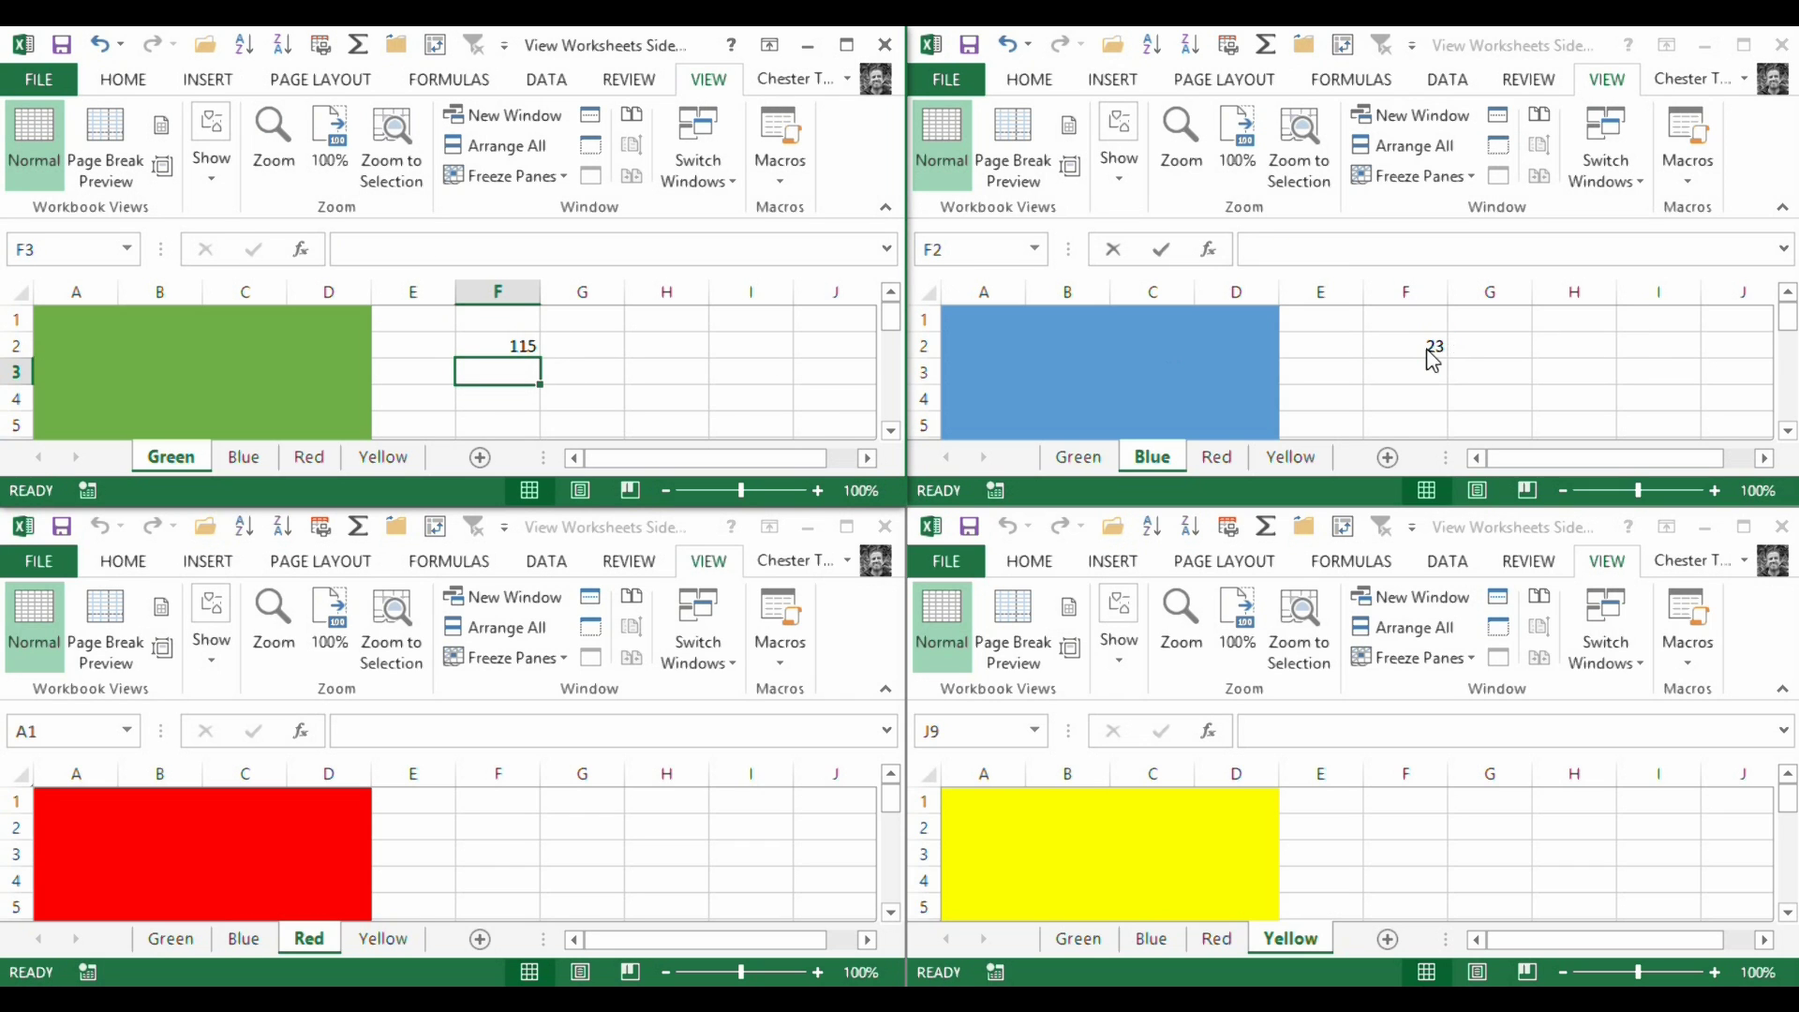
# Change Blue!F2 to 56 so Green!F2 updates to 280.
pyautogui.click(1432, 343)
pyautogui.write('56')
pyautogui.click(1407, 393)
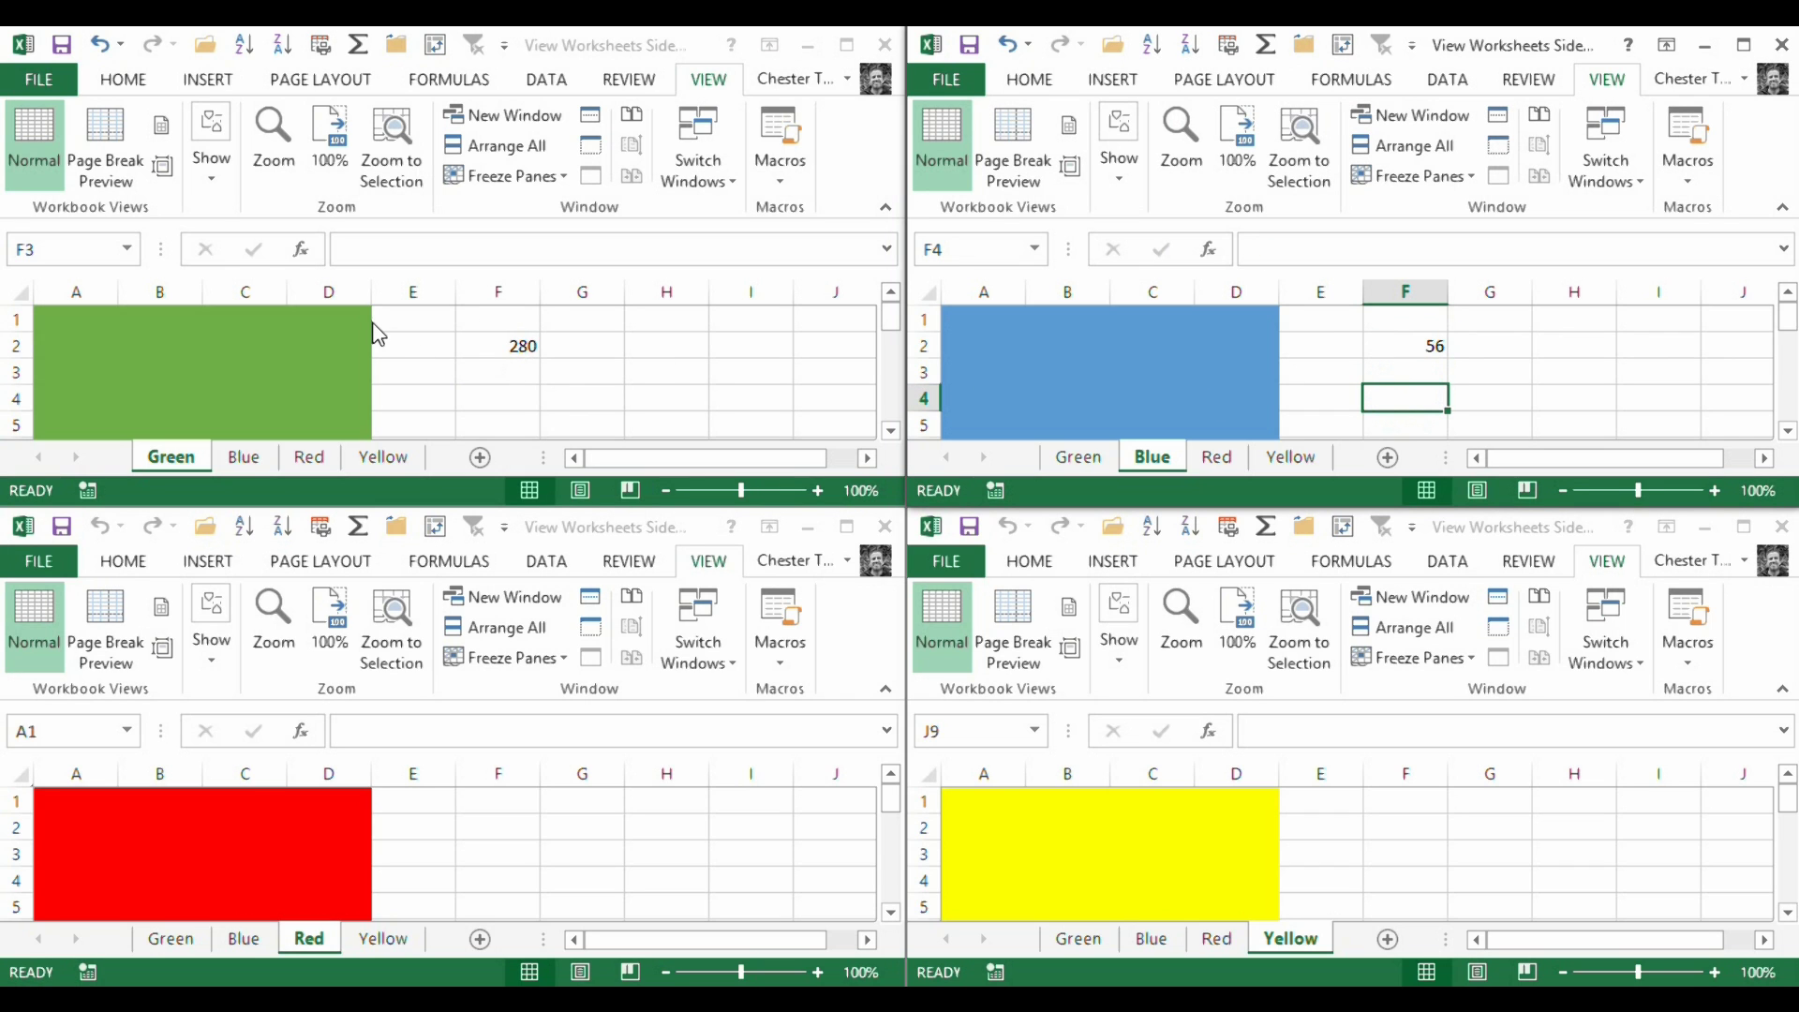
pyautogui.click(1148, 342)
pyautogui.click(1743, 49)
pyautogui.click(620, 50)
pyautogui.click(846, 46)
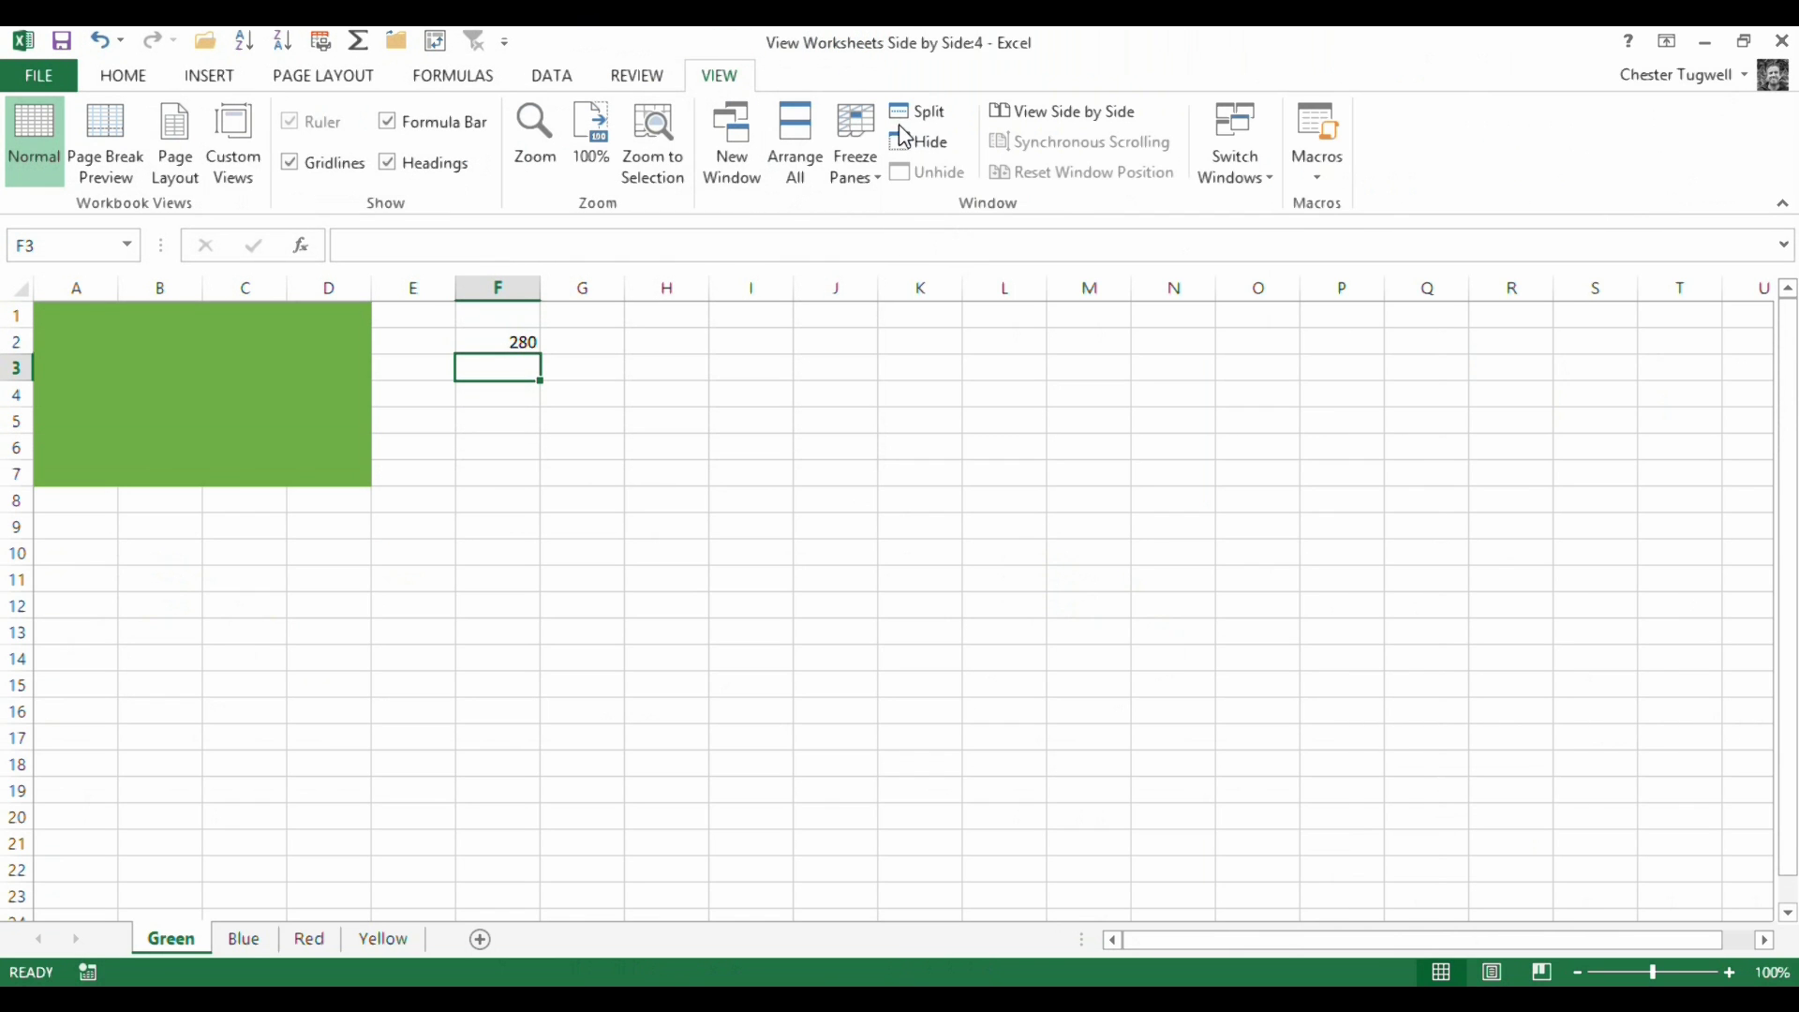
pyautogui.click(1743, 42)
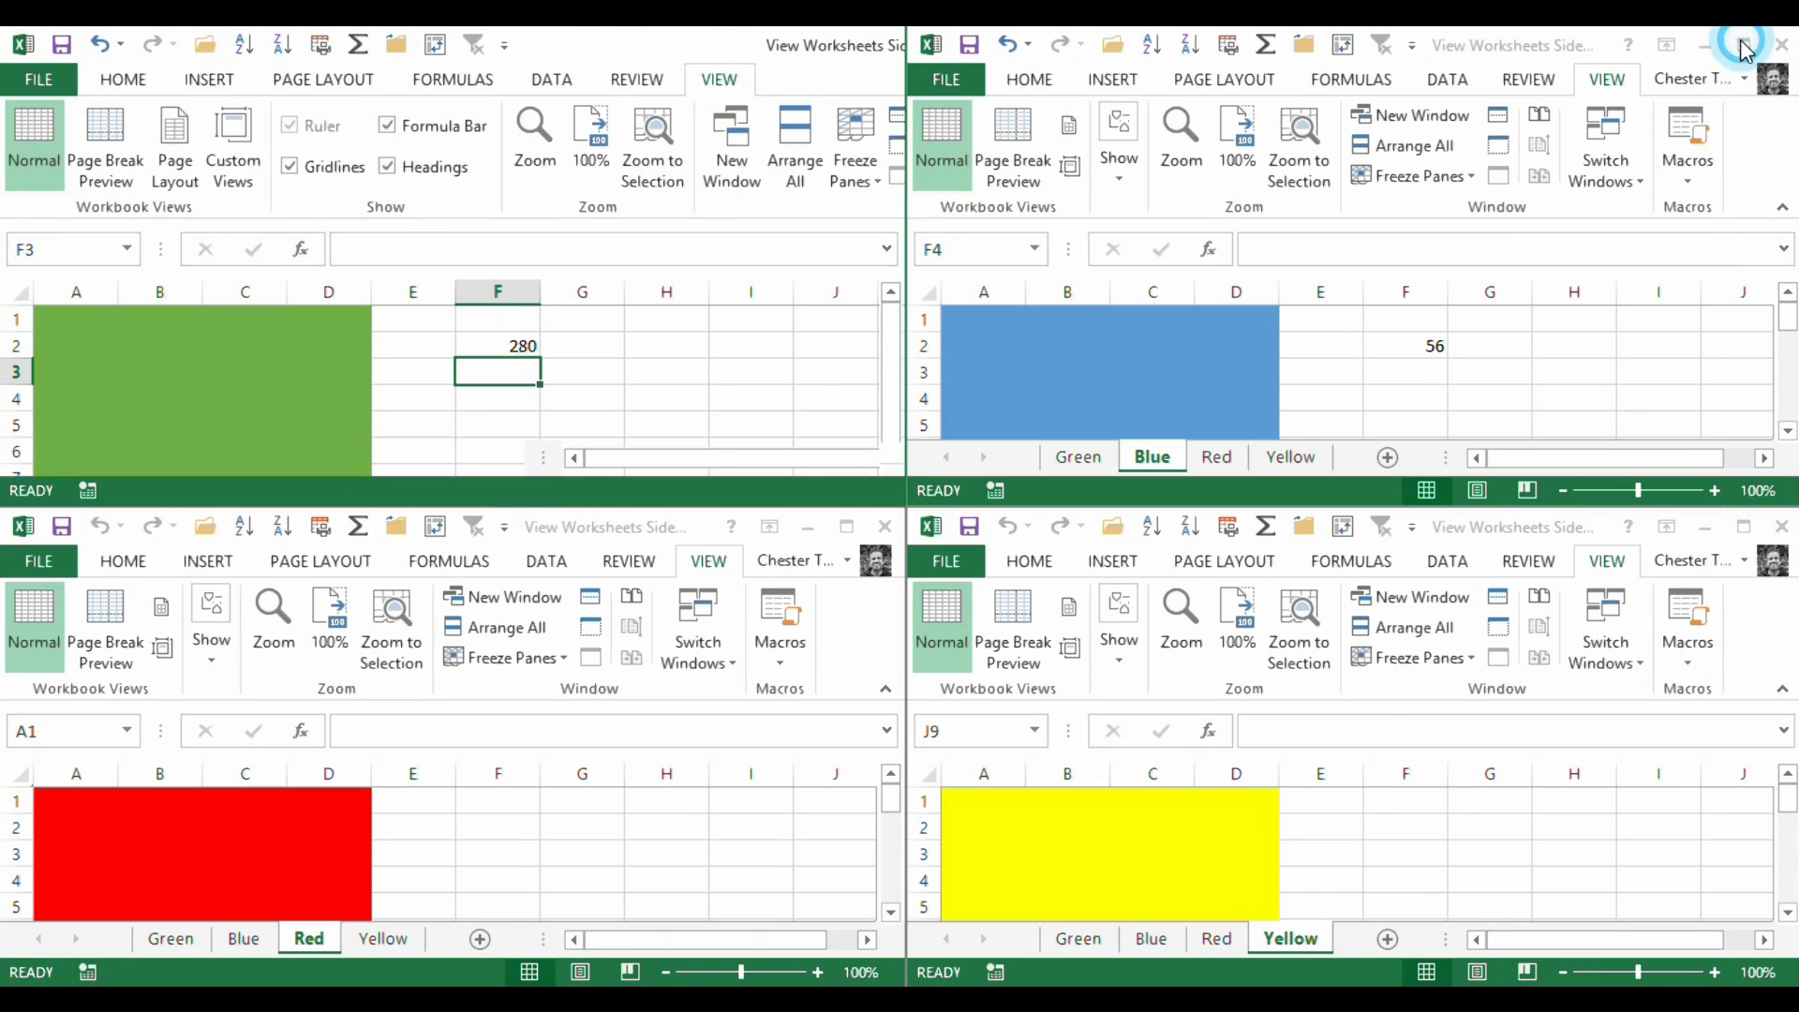
pyautogui.click(1743, 525)
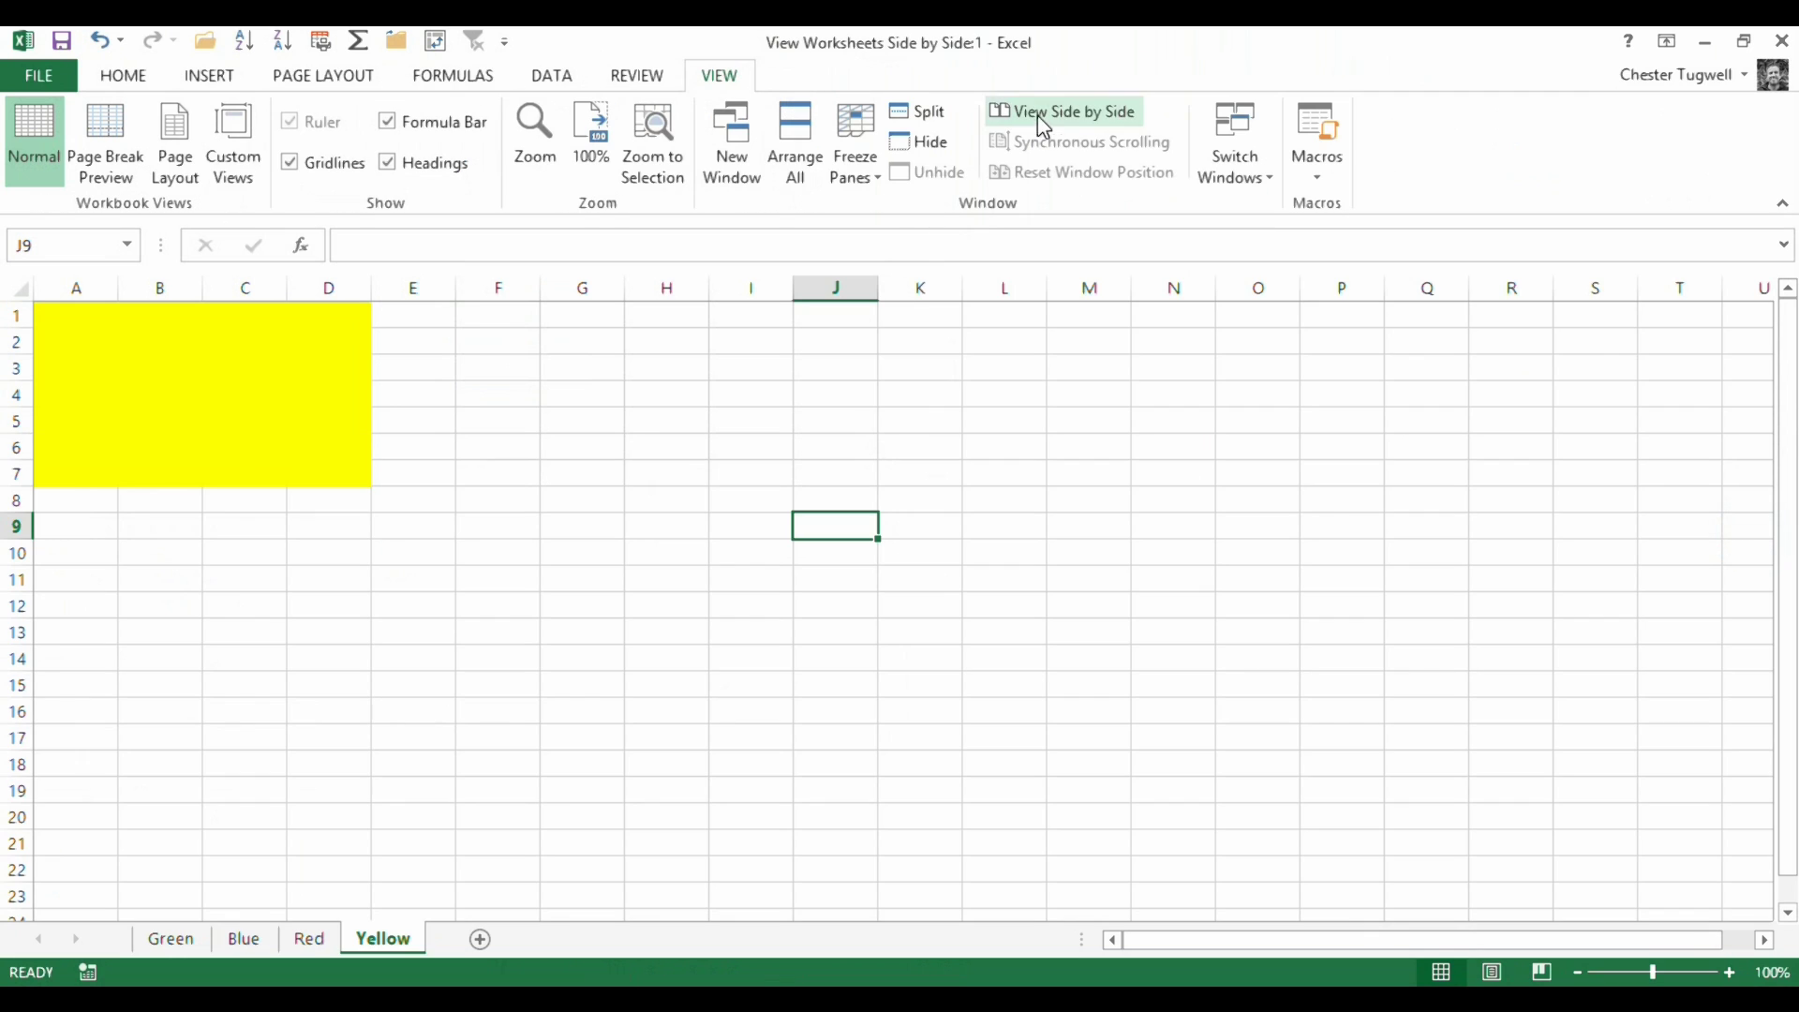
pyautogui.click(1744, 44)
pyautogui.click(844, 527)
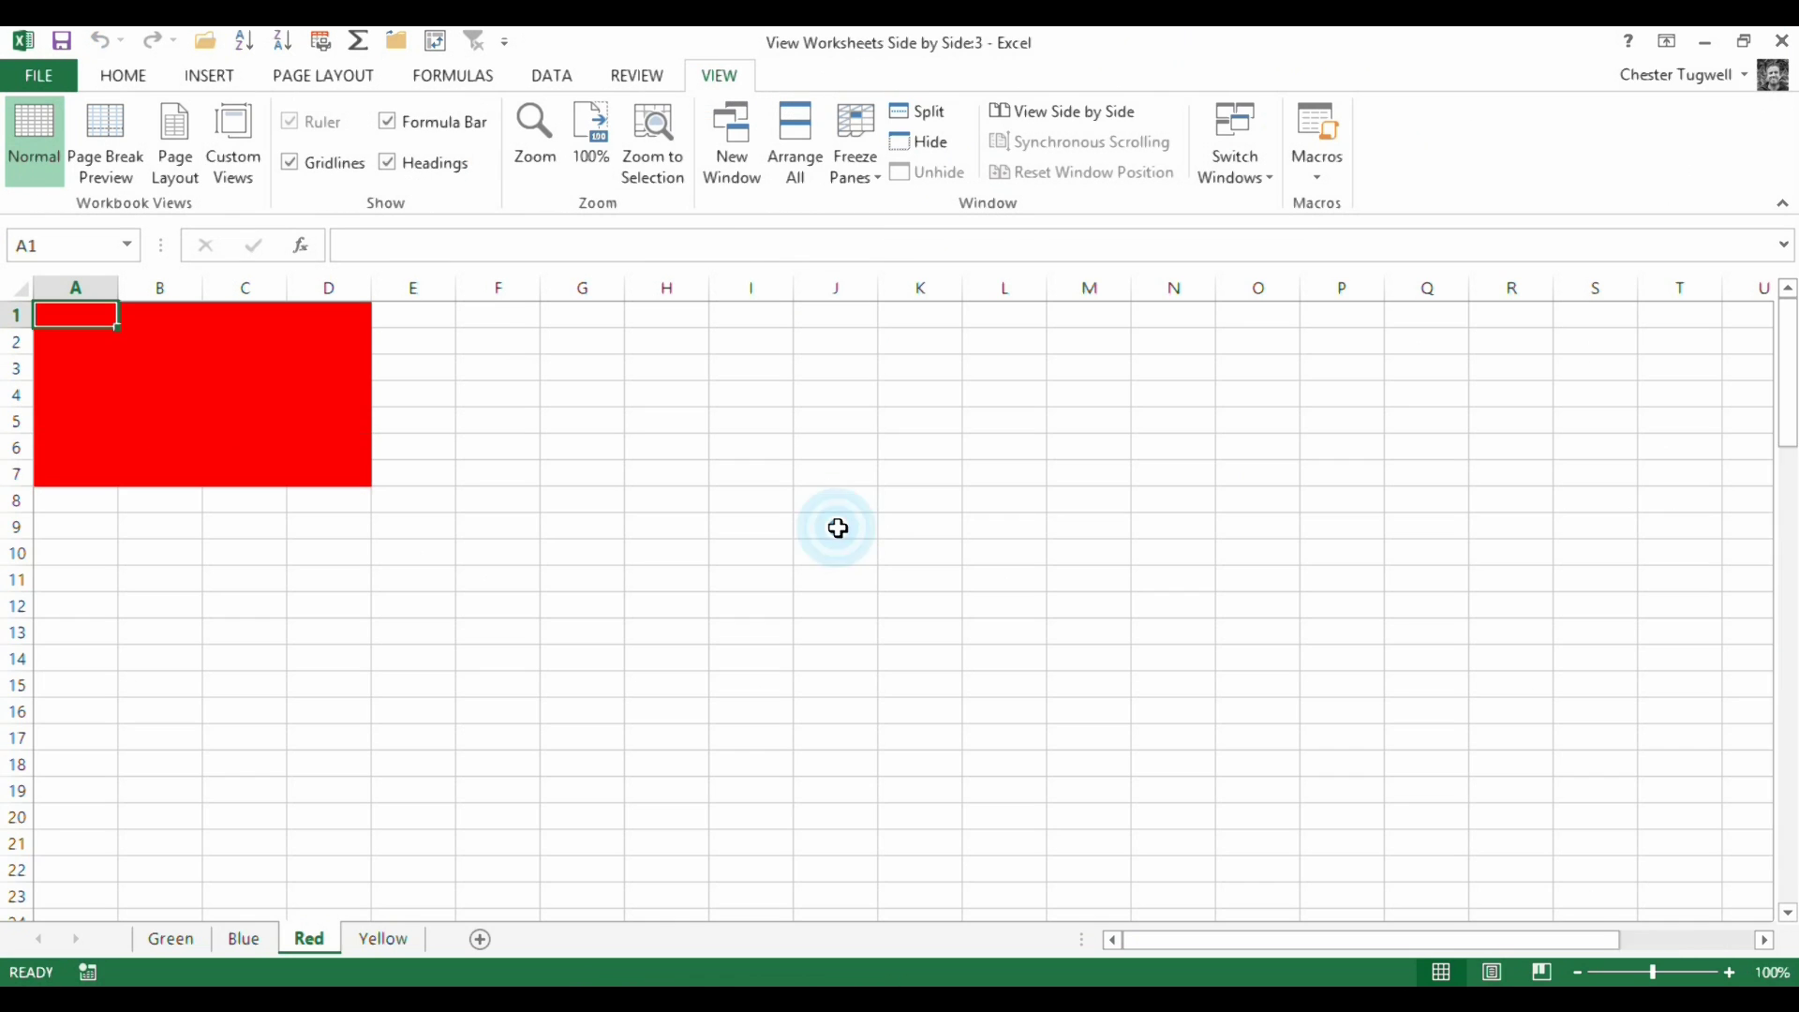
pyautogui.click(1743, 43)
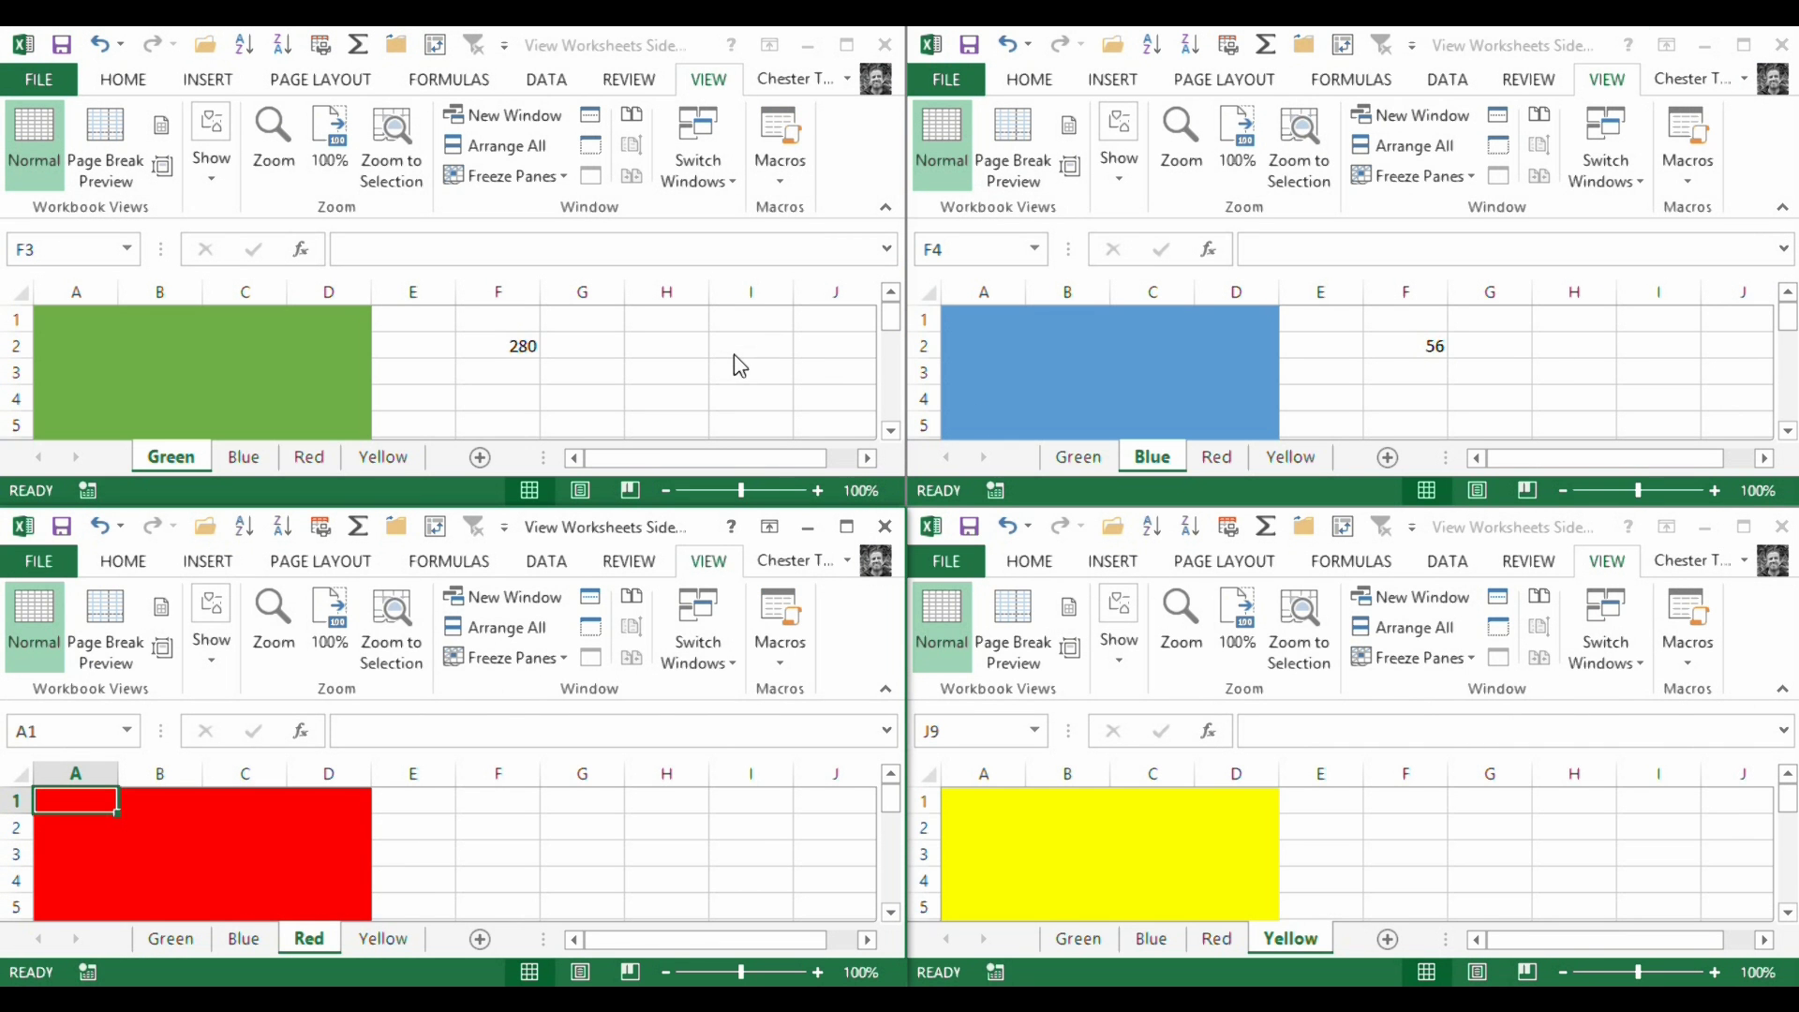